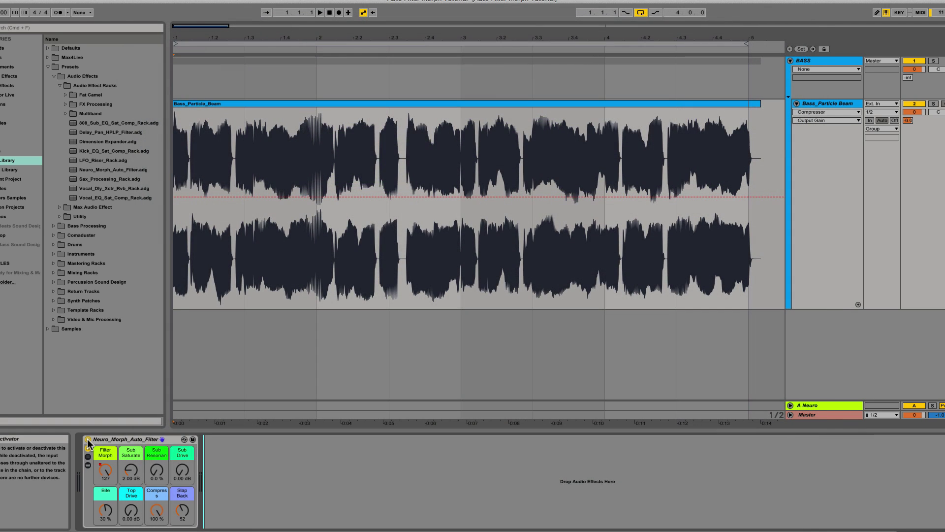
Play the bass loop with the Neuro_Morph_Auto_Filter rack enabled and again with it bypassed to compare the sound.
{"action": "key", "text": "space"}
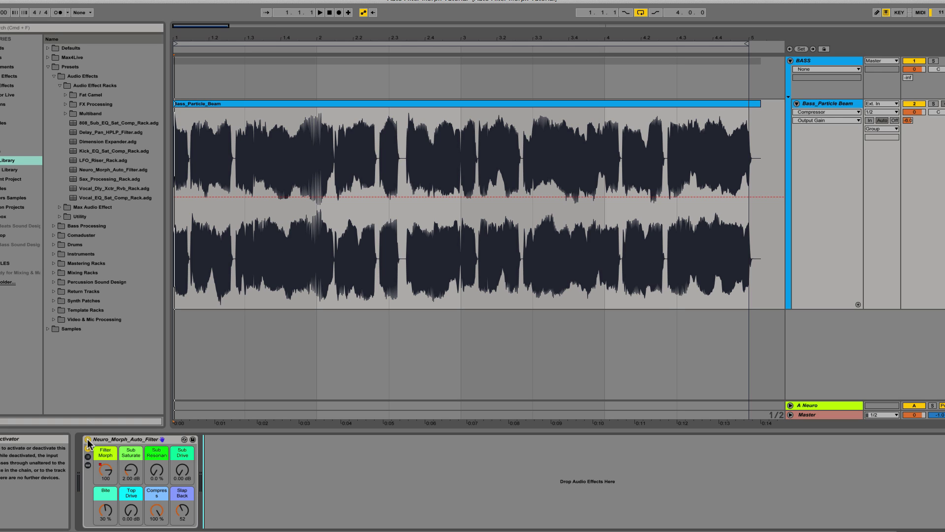
{"action": "left_click", "coordinate": [87, 440]}
{"action": "key", "text": "space"}
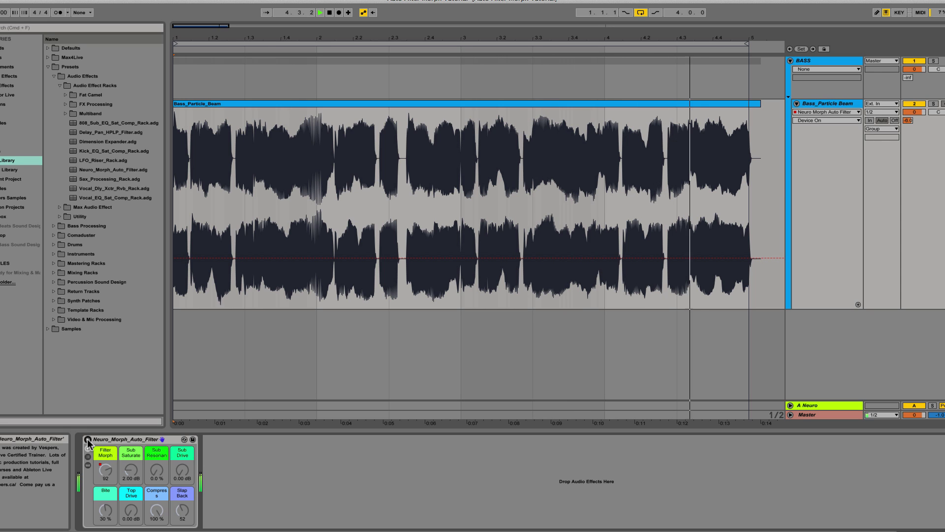
{"action": "key", "text": "space"}
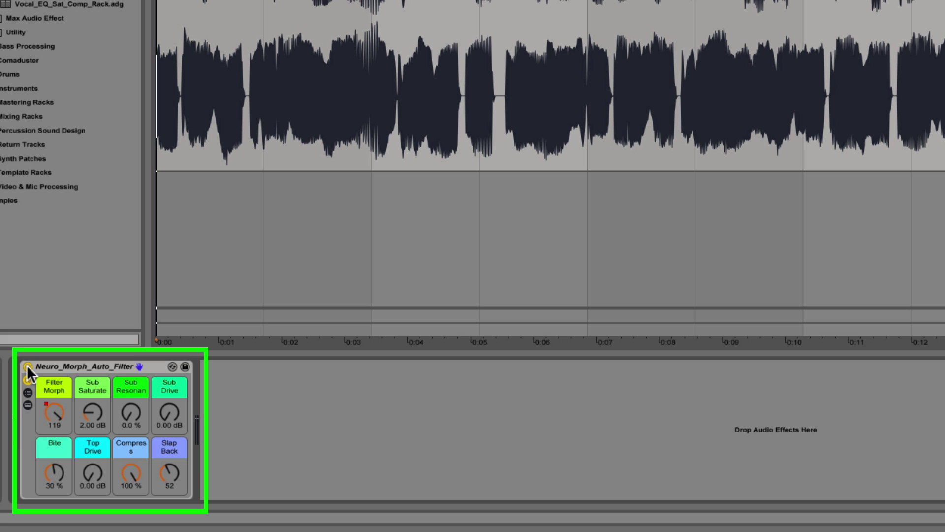
Inspect the devices in the rack's Morph Filter and Add Sub chains, and show the rack's macro mappings.
{"action": "left_click", "coordinate": [26, 390]}
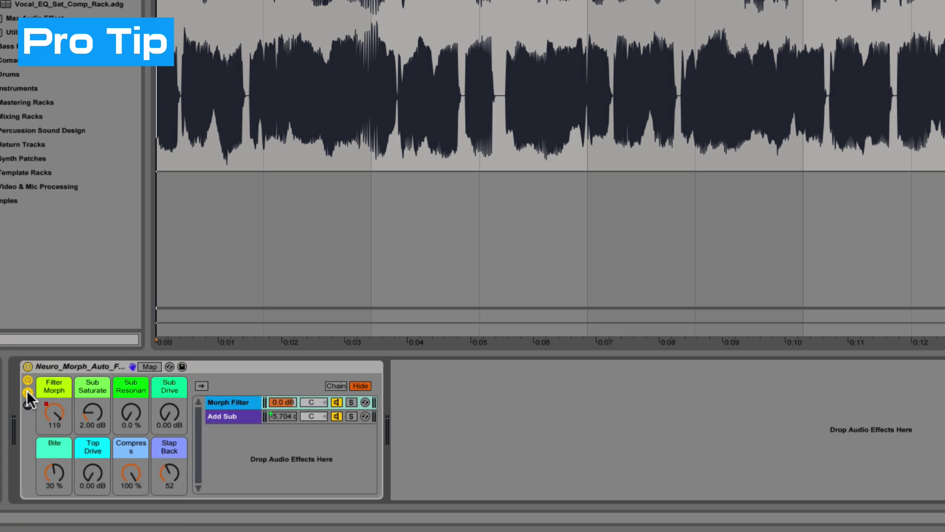
{"action": "left_click", "coordinate": [228, 399]}
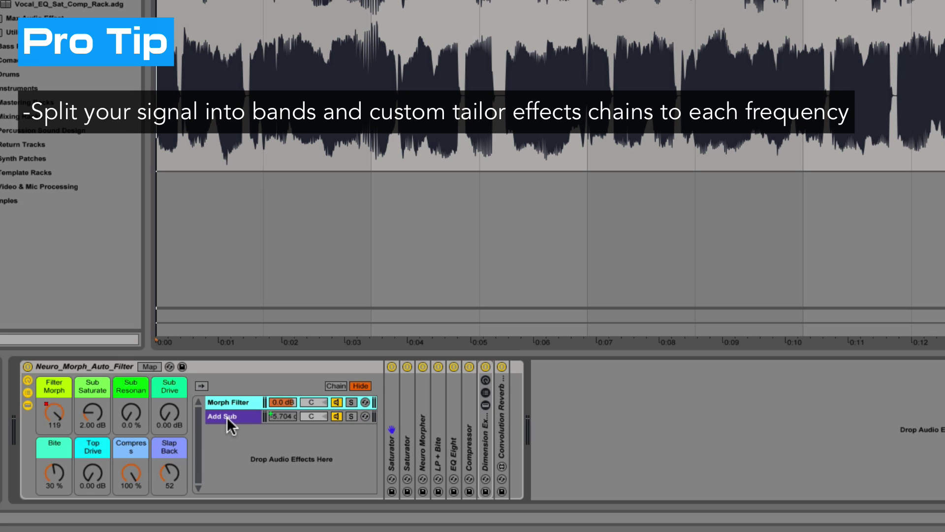
{"action": "left_click", "coordinate": [227, 417]}
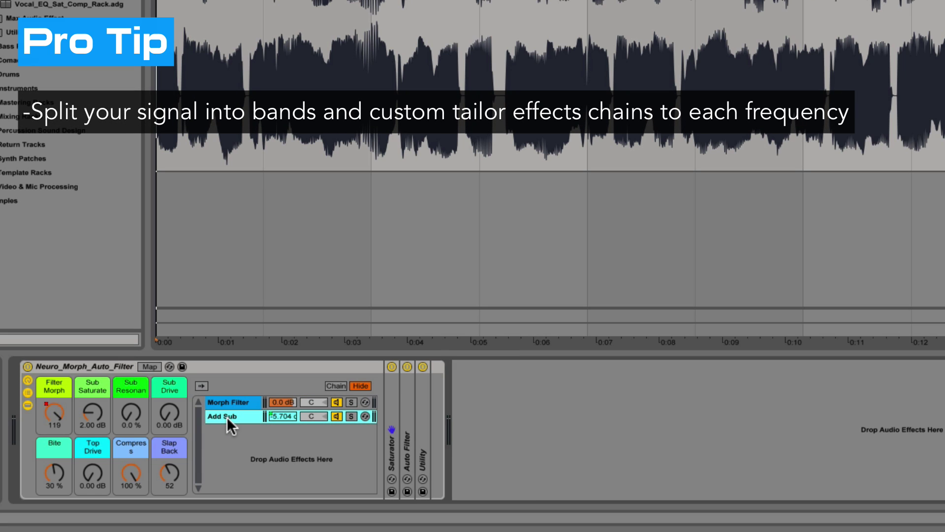
{"action": "left_click", "coordinate": [145, 367]}
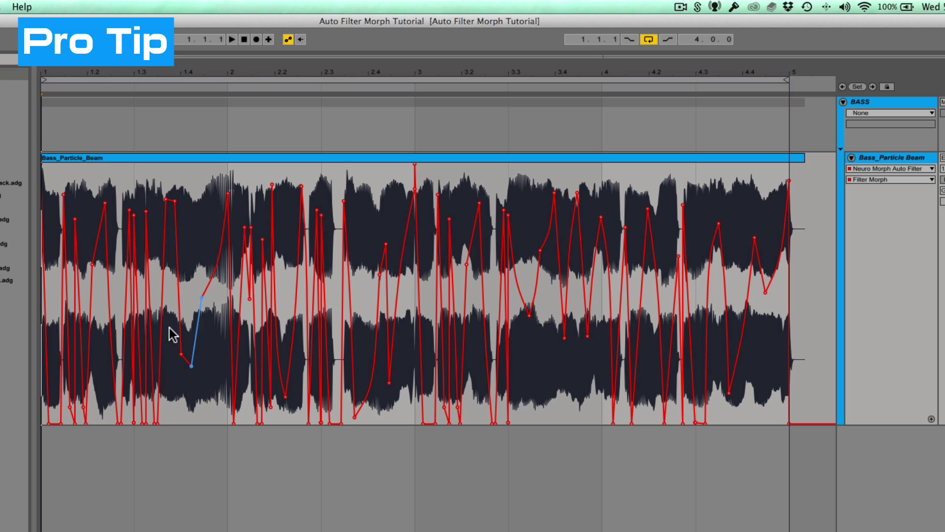
Try to move the Filter Morph automation breakpoint near 1.1.3 of the bass clip slightly later.
{"action": "key", "text": "plus"}
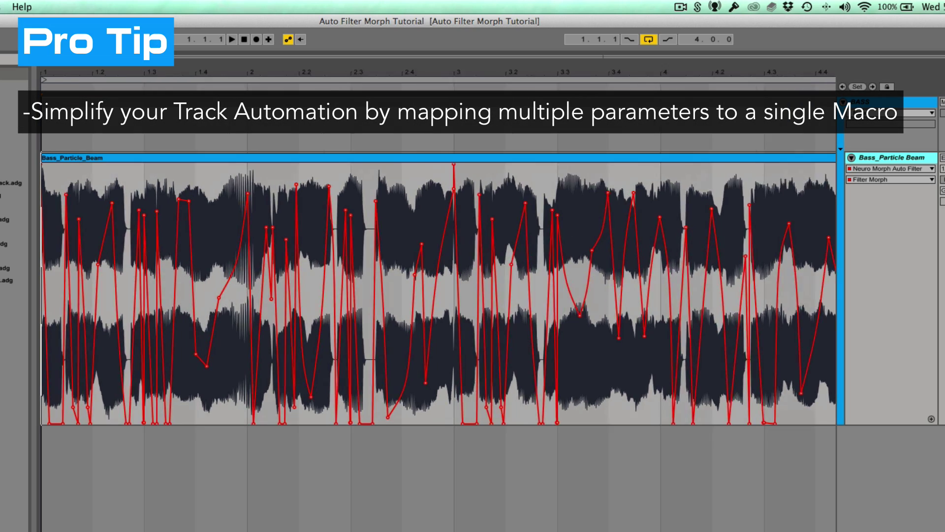
{"action": "key", "text": "plus"}
{"action": "key", "text": "plus"}
{"action": "key", "text": "plus"}
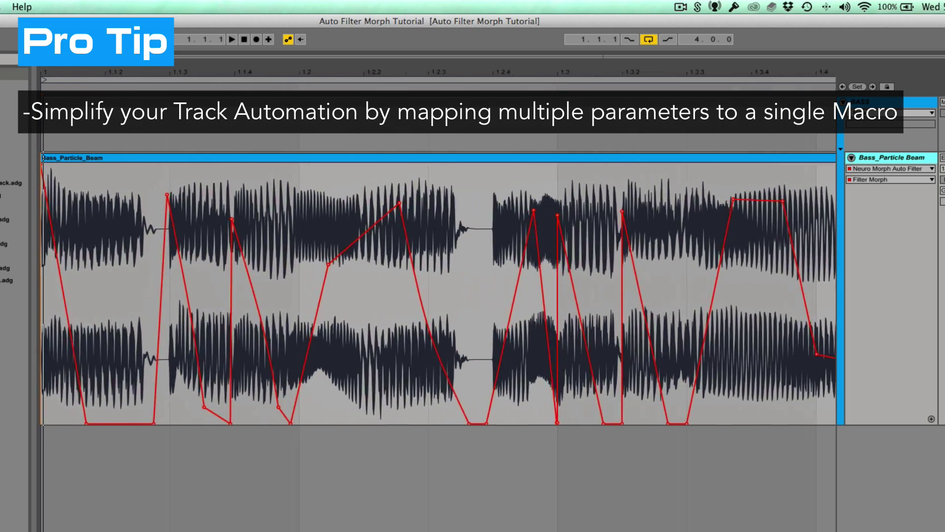
{"action": "key", "text": "plus"}
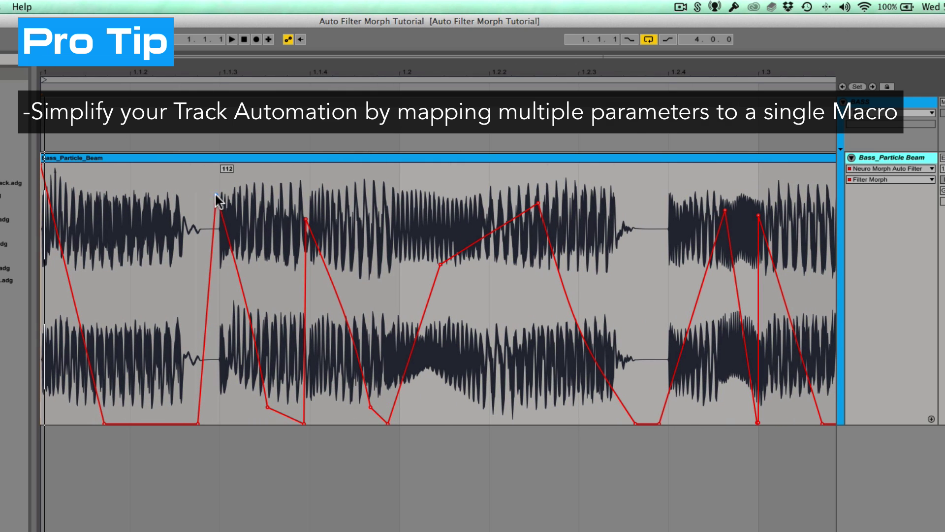
{"action": "mouse_move", "coordinate": [218, 196]}
{"action": "left_mouse_down"}
{"action": "mouse_move", "coordinate": [219, 240]}
{"action": "mouse_move", "coordinate": [229, 241]}
{"action": "mouse_move", "coordinate": [241, 193]}
{"action": "mouse_move", "coordinate": [234, 201]}
{"action": "left_mouse_up"}
{"action": "key", "text": "super+z"}
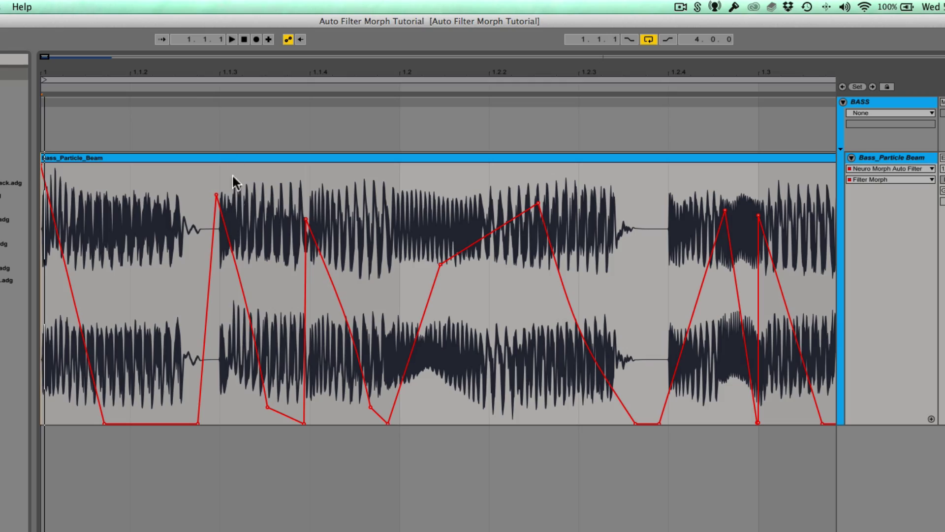
{"action": "left_click_drag", "start_coordinate": [196, 74], "coordinate": [196, 15]}
{"action": "mouse_move", "coordinate": [66, 74]}
{"action": "left_mouse_down"}
{"action": "mouse_move", "coordinate": [67, 64]}
{"action": "mouse_move", "coordinate": [67, 74]}
{"action": "left_mouse_up"}
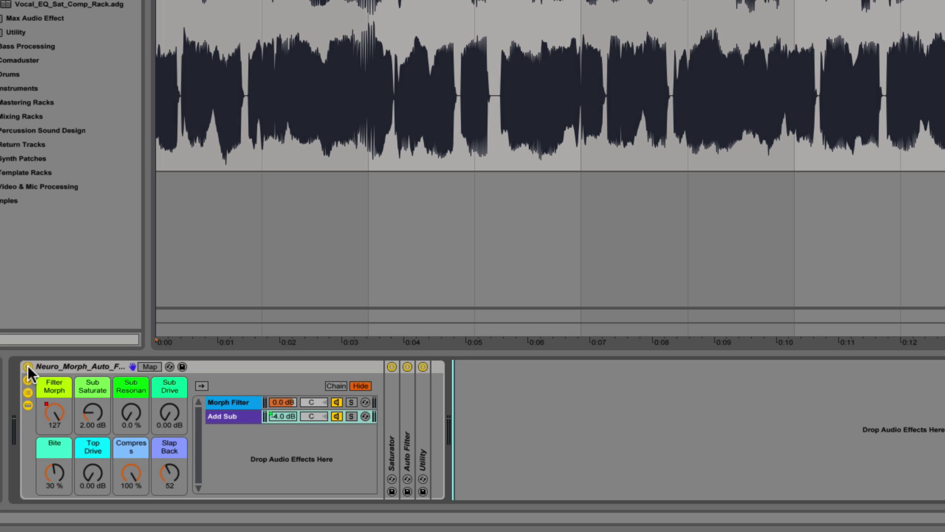
Compare the devices in the rack's two chains and expand both Saturators in the Morph Filter chain.
{"action": "left_click", "coordinate": [235, 402]}
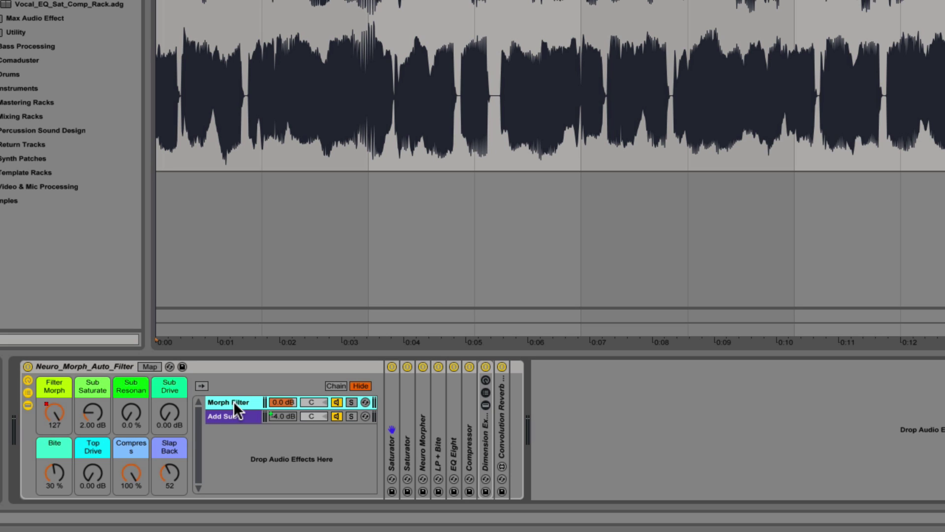
{"action": "left_click", "coordinate": [231, 418]}
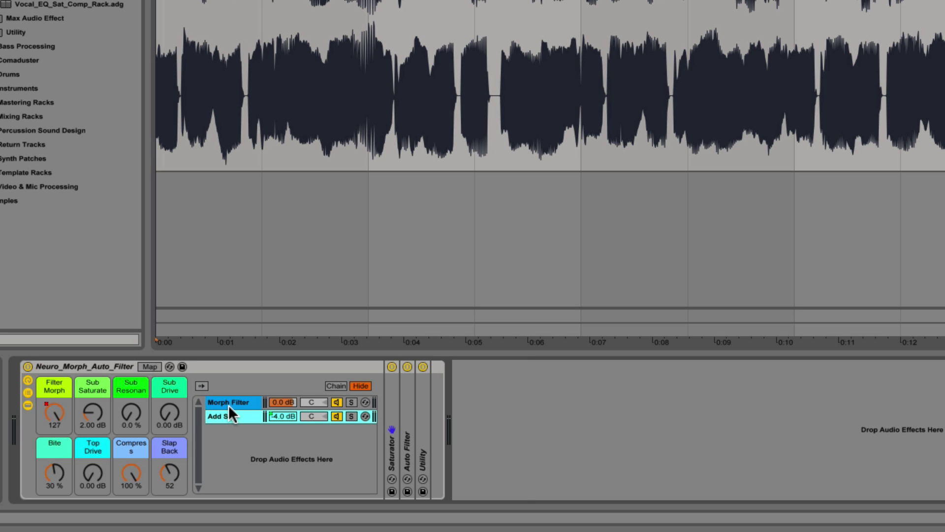
{"action": "left_click", "coordinate": [228, 401]}
{"action": "double_click", "coordinate": [392, 423]}
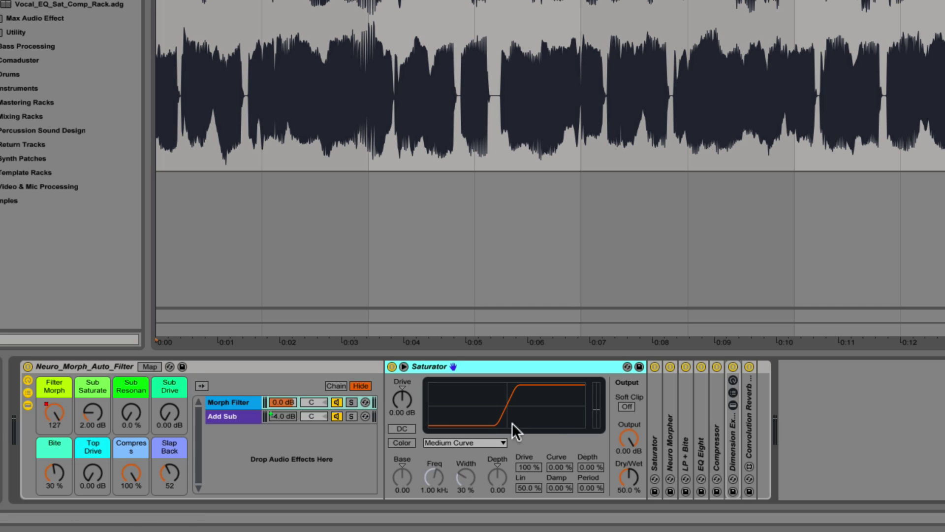
{"action": "double_click", "coordinate": [657, 420]}
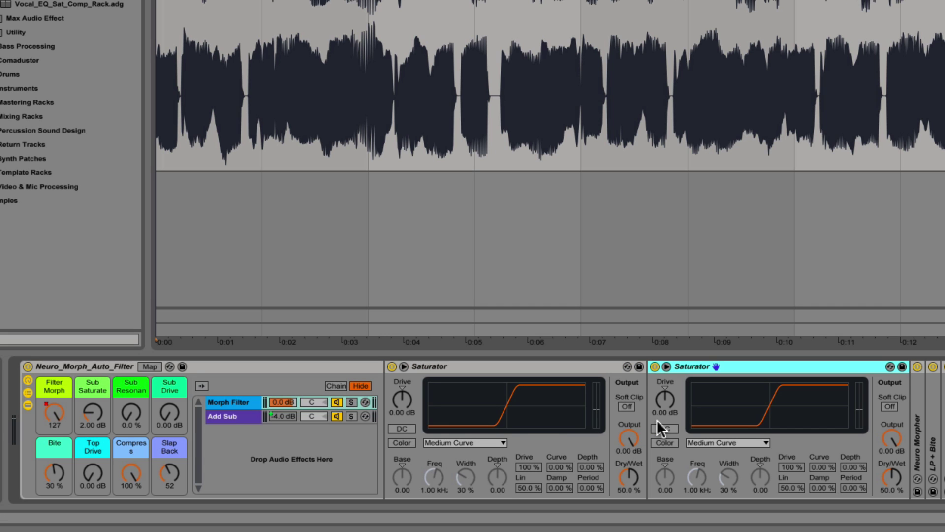
Bypass and re-enable both Saturators during playback to compare the bass with and without saturation.
{"action": "left_click", "coordinate": [392, 366]}
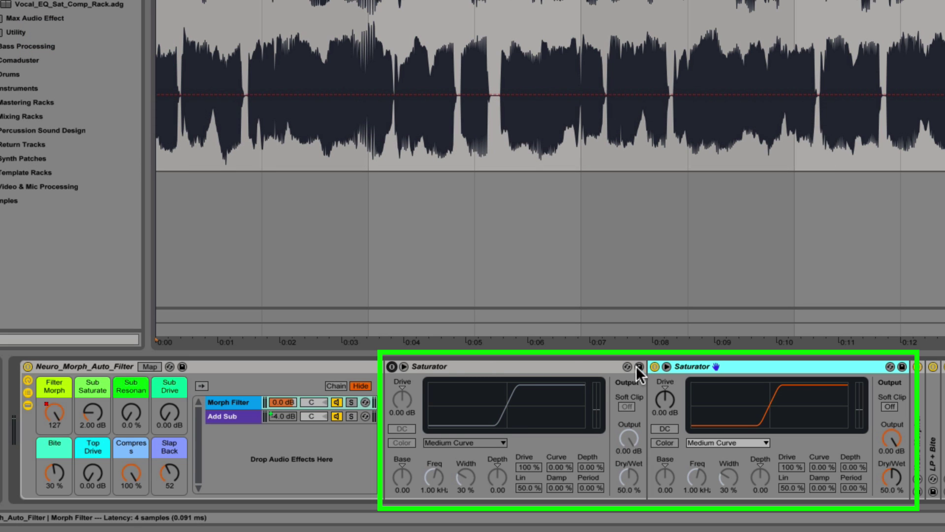
{"action": "left_click", "coordinate": [655, 366]}
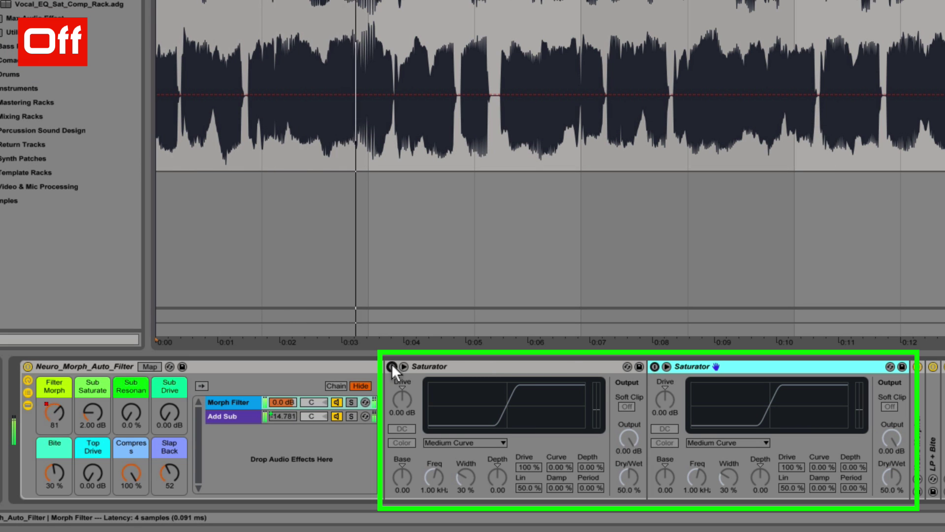
{"action": "left_click", "coordinate": [391, 365]}
{"action": "left_click", "coordinate": [653, 365]}
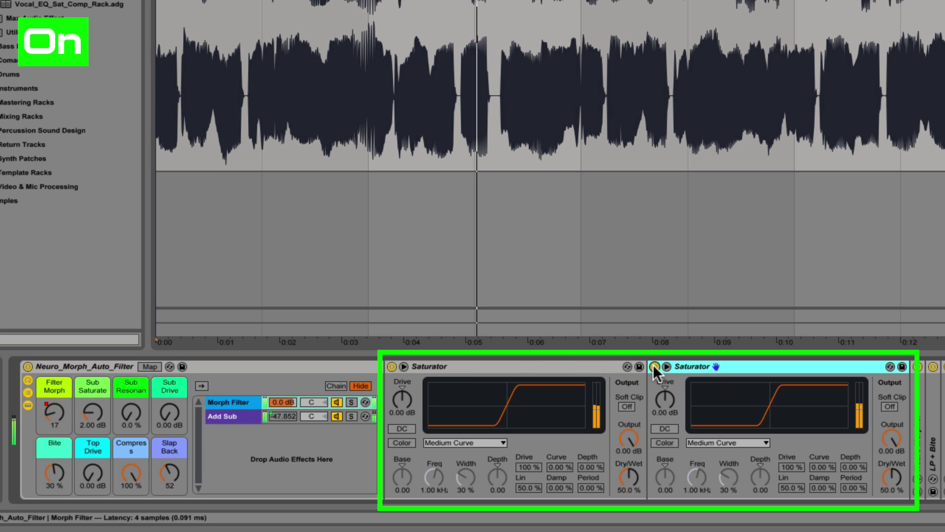
{"action": "left_click", "coordinate": [654, 366]}
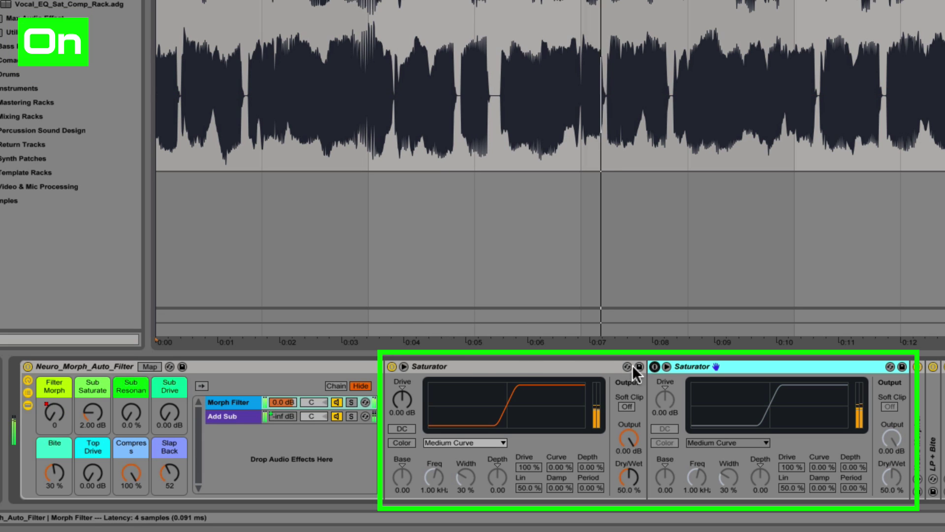
{"action": "left_click", "coordinate": [392, 366]}
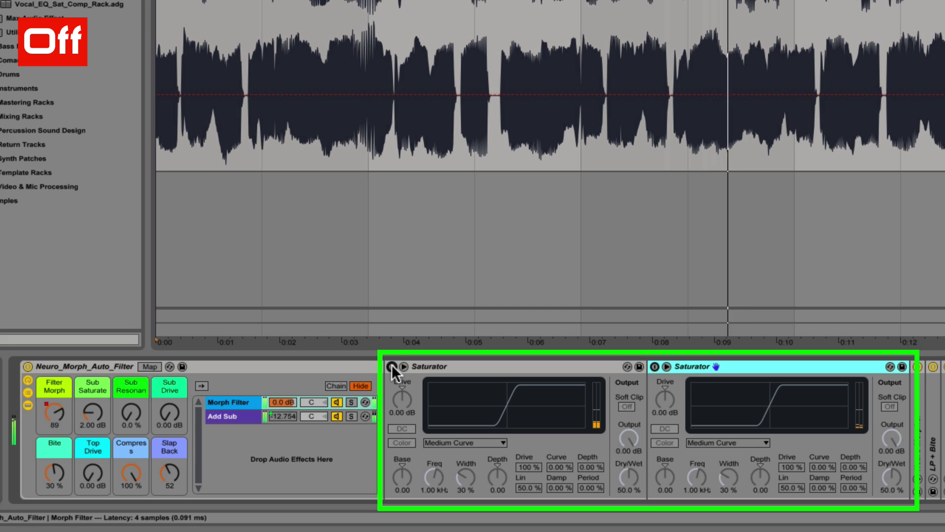
{"action": "left_click", "coordinate": [392, 366]}
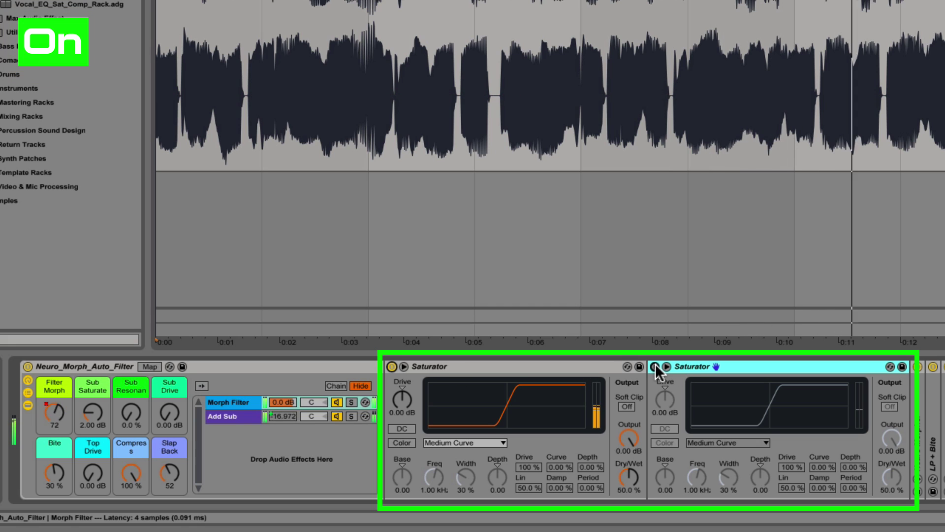
{"action": "left_click", "coordinate": [654, 365]}
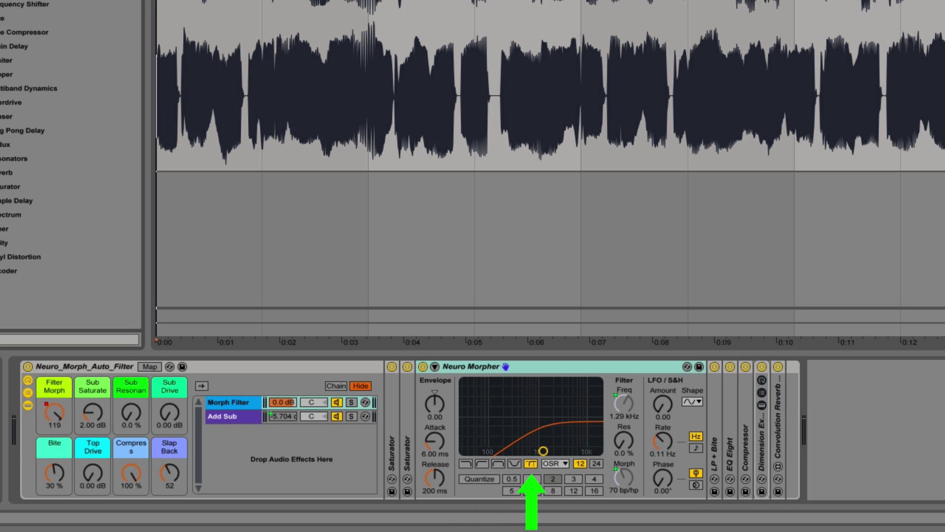
Add an Auto Filter after the rack and try its Morph and low-pass filter types.
{"action": "key", "text": "Return"}
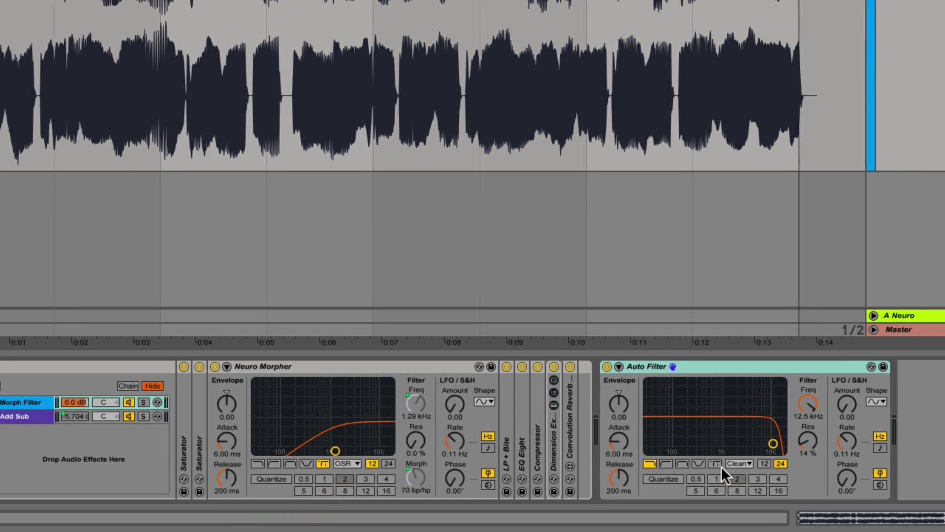
{"action": "left_click", "coordinate": [715, 464]}
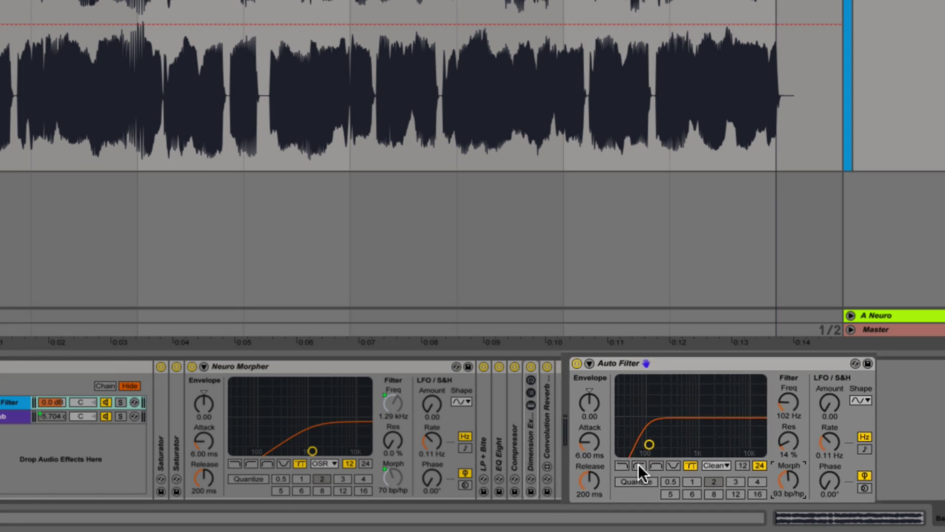
{"action": "left_click", "coordinate": [593, 478]}
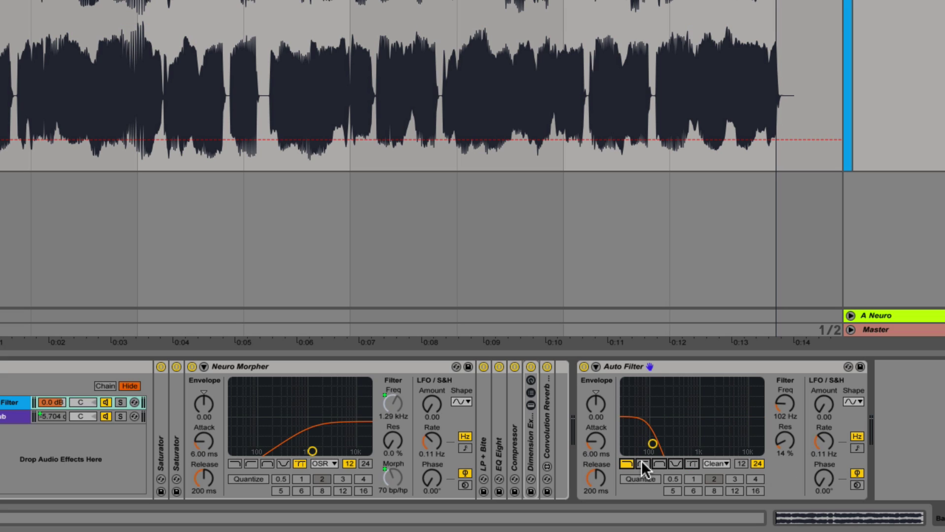
Compare the circuit types available for the Auto Filter's low-pass and Morph filter types.
{"action": "left_click", "coordinate": [715, 464]}
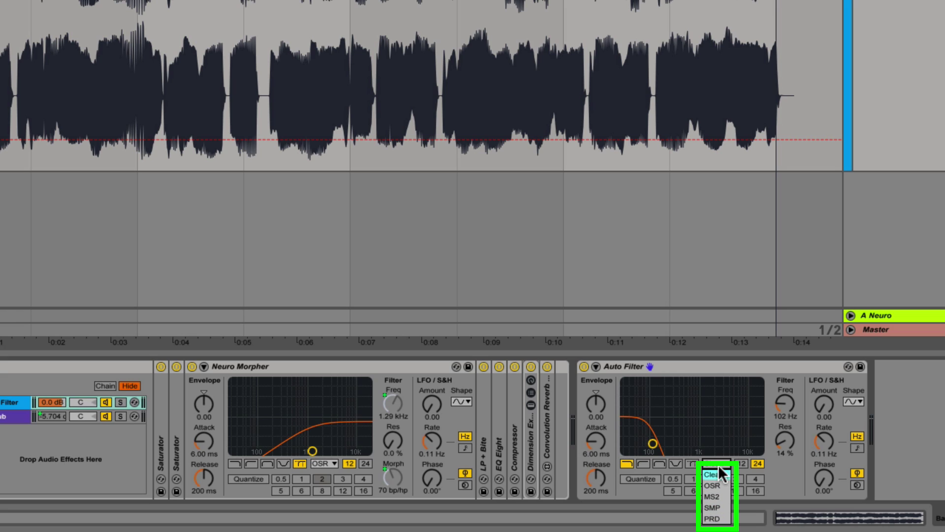
{"action": "left_click", "coordinate": [710, 472]}
{"action": "left_click", "coordinate": [694, 463]}
{"action": "left_click", "coordinate": [717, 463]}
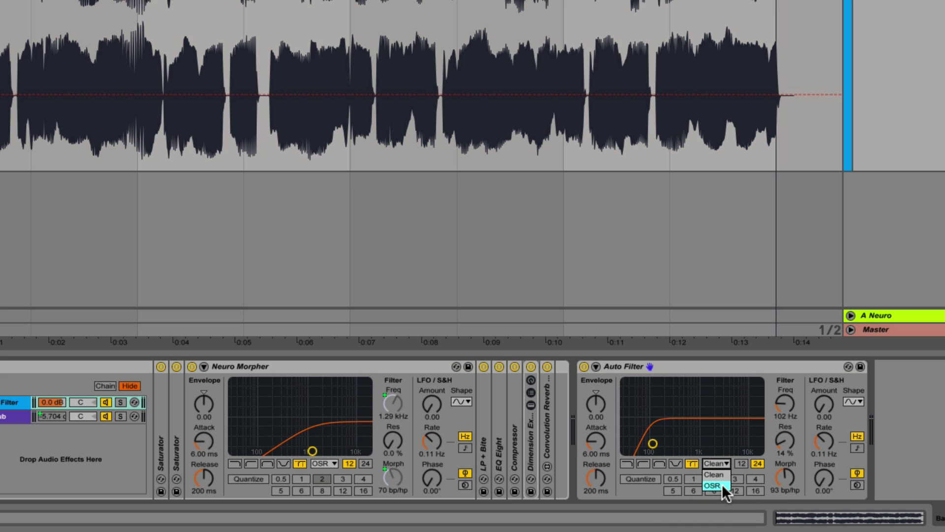
{"action": "left_click", "coordinate": [714, 363]}
Tune the Auto Filter as a low-pass with 125 % resonance at 1.10 kHz while the Neuro Morph rack is bypassed.
{"action": "left_click_drag", "start_coordinate": [789, 440], "coordinate": [790, 378]}
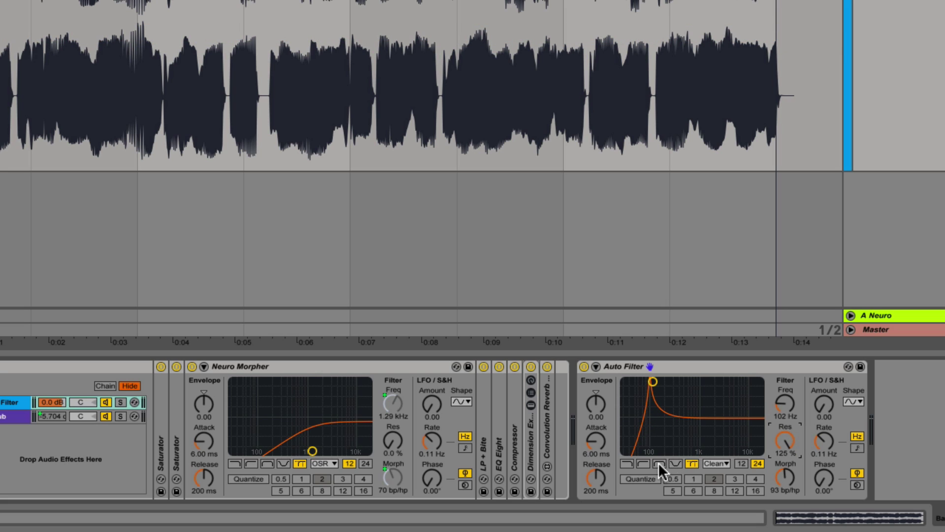
{"action": "left_click", "coordinate": [627, 463]}
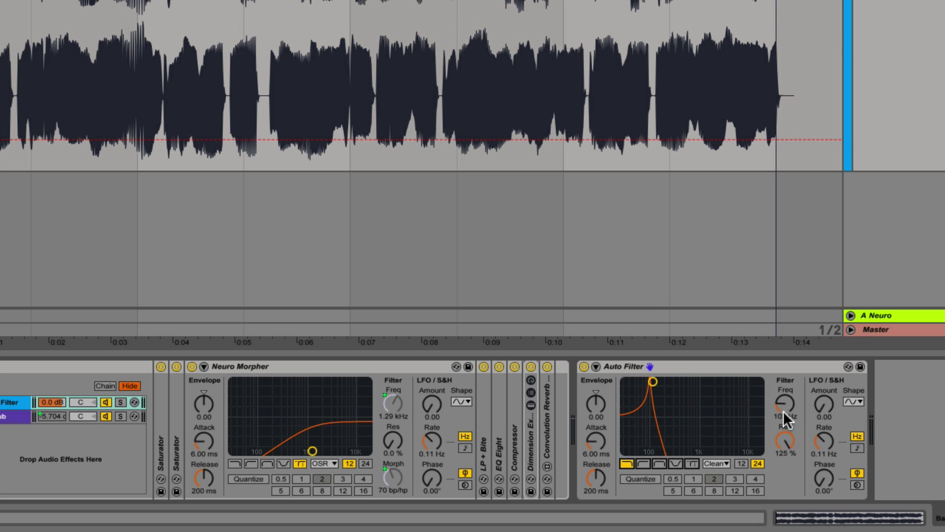
{"action": "left_click_drag", "start_coordinate": [783, 418], "coordinate": [783, 398]}
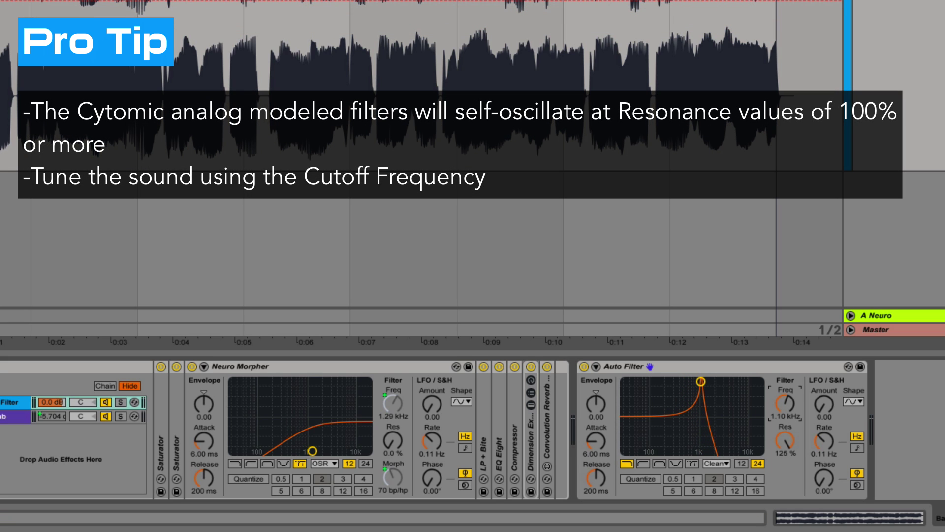
{"action": "key", "text": "0"}
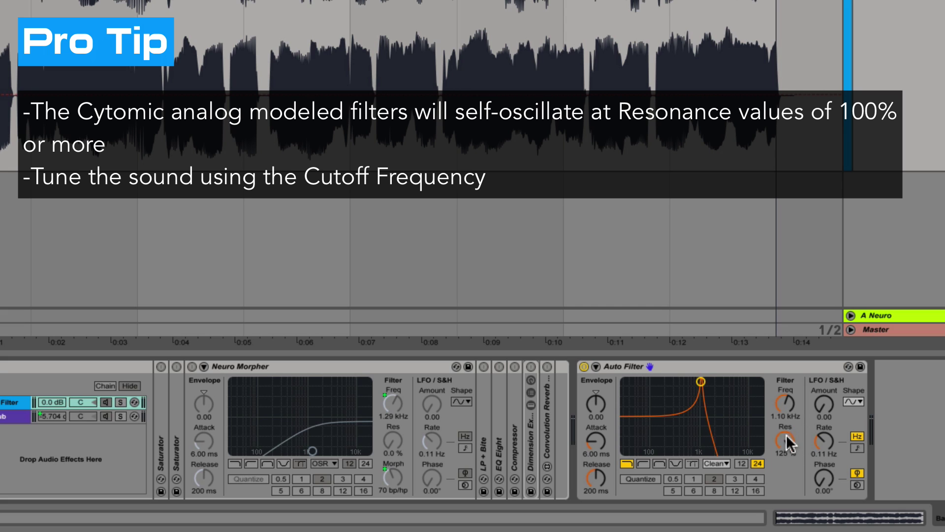
{"action": "mouse_move", "coordinate": [787, 444]}
{"action": "left_mouse_down"}
{"action": "mouse_move", "coordinate": [788, 468]}
{"action": "mouse_move", "coordinate": [788, 418]}
{"action": "mouse_move", "coordinate": [787, 461]}
{"action": "mouse_move", "coordinate": [787, 432]}
{"action": "mouse_move", "coordinate": [785, 447]}
{"action": "left_mouse_up"}
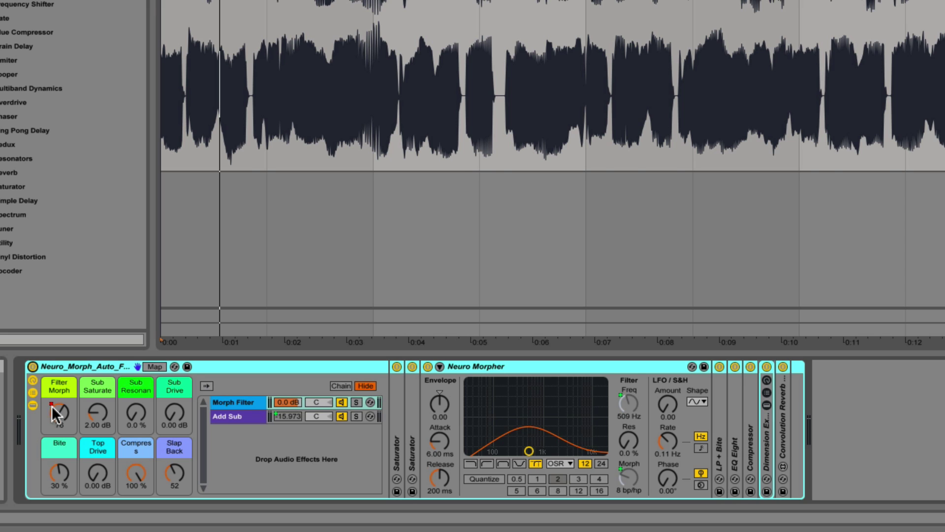
Lower the rack's Filter Morph macro to 32 and show the macro mappings with their value ranges.
{"action": "left_click_drag", "start_coordinate": [52, 406], "coordinate": [52, 435]}
{"action": "left_click", "coordinate": [150, 365]}
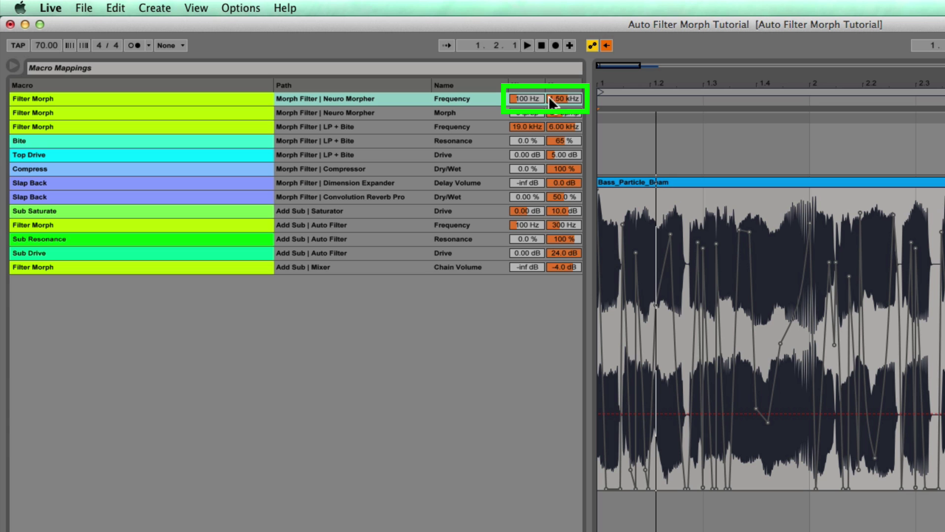
{"action": "key", "text": "Down"}
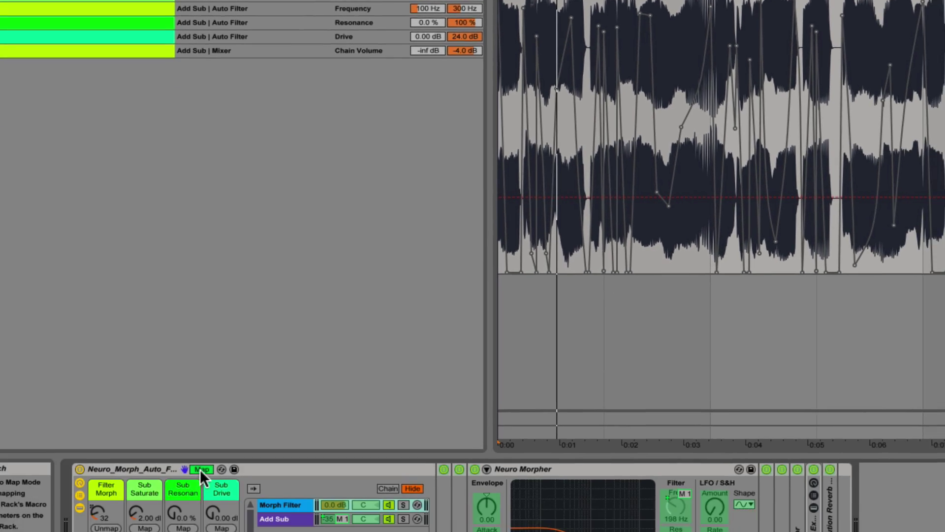
Lower the Filter Morph macro to 0 and check which macros control the LP + Bite filter's parameters.
{"action": "left_click", "coordinate": [201, 469]}
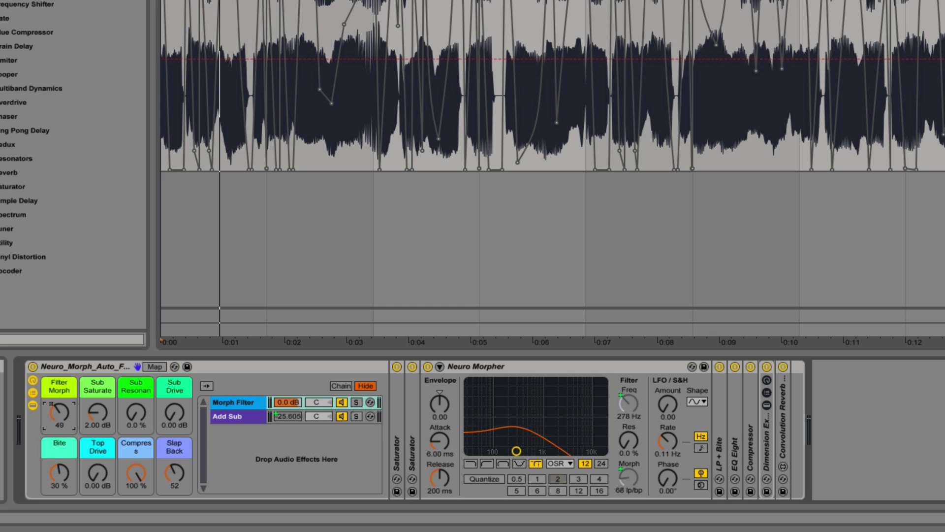
{"action": "mouse_move", "coordinate": [59, 413]}
{"action": "left_mouse_down"}
{"action": "mouse_move", "coordinate": [59, 385]}
{"action": "mouse_move", "coordinate": [59, 431]}
{"action": "left_mouse_up"}
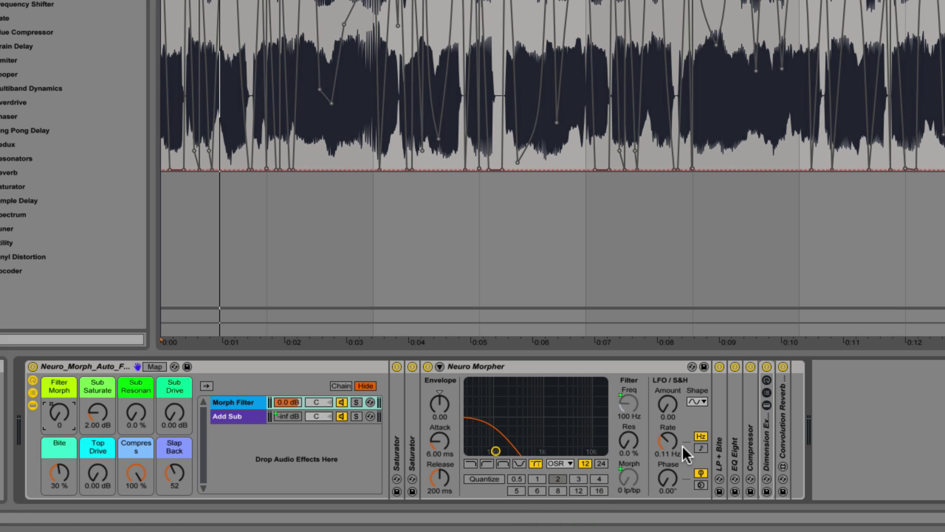
{"action": "double_click", "coordinate": [720, 441]}
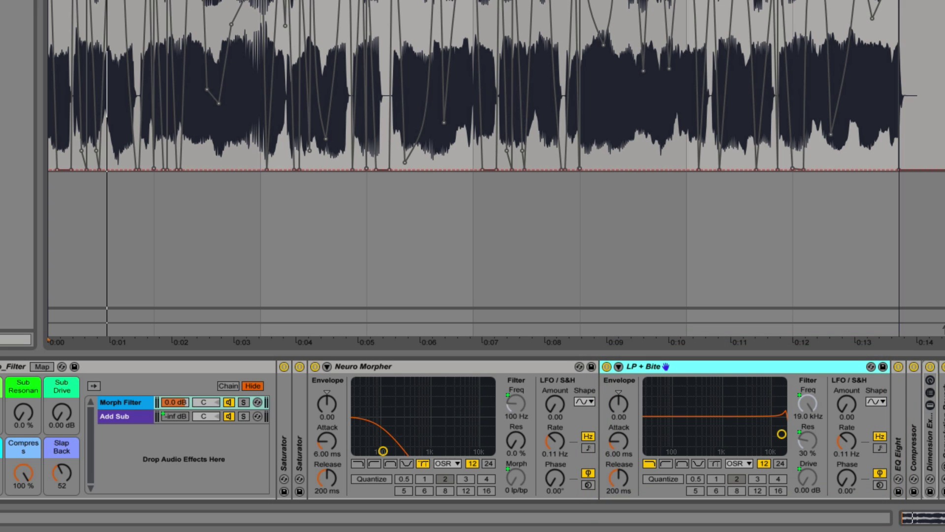
{"action": "left_click", "coordinate": [43, 367]}
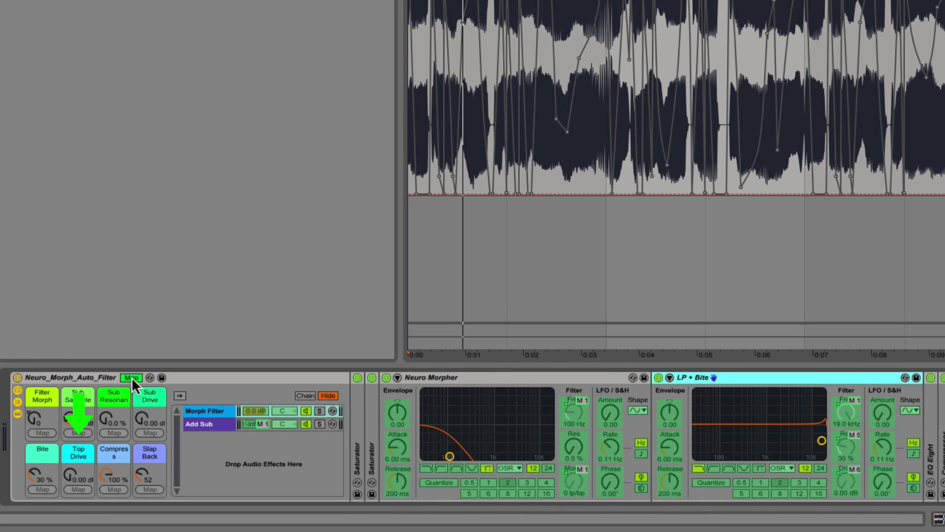
{"action": "left_click", "coordinate": [131, 377]}
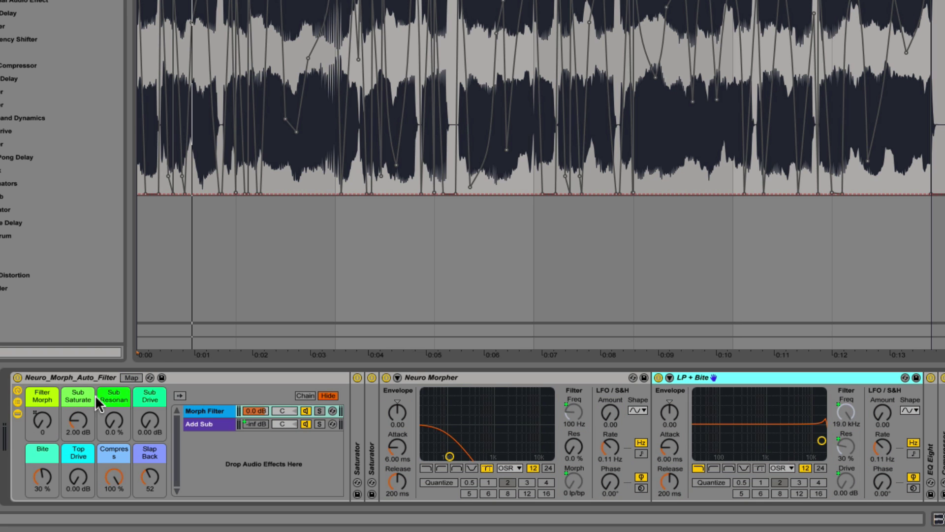
Audition the loop while sweeping the Filter Morph macro through its upper range and raising Bite to 65 %.
{"action": "left_click_drag", "start_coordinate": [43, 420], "coordinate": [42, 349]}
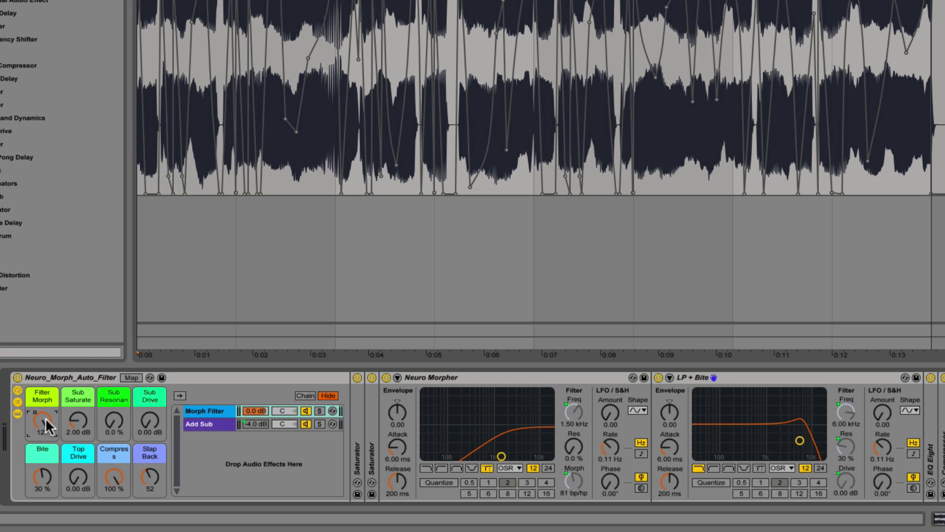
{"action": "mouse_move", "coordinate": [46, 418]}
{"action": "left_mouse_down"}
{"action": "mouse_move", "coordinate": [45, 469]}
{"action": "mouse_move", "coordinate": [45, 429]}
{"action": "left_mouse_up"}
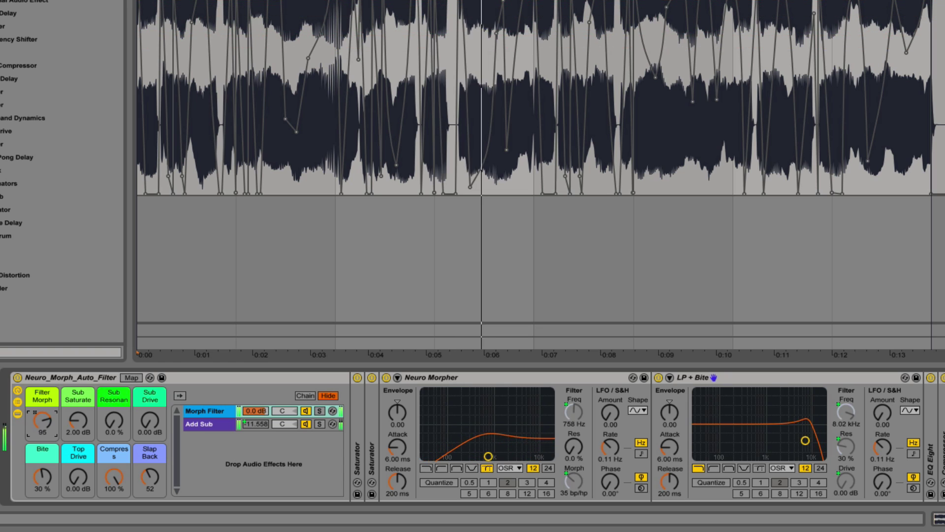
{"action": "left_click_drag", "start_coordinate": [42, 476], "coordinate": [78, 461]}
{"action": "key", "text": "Delete"}
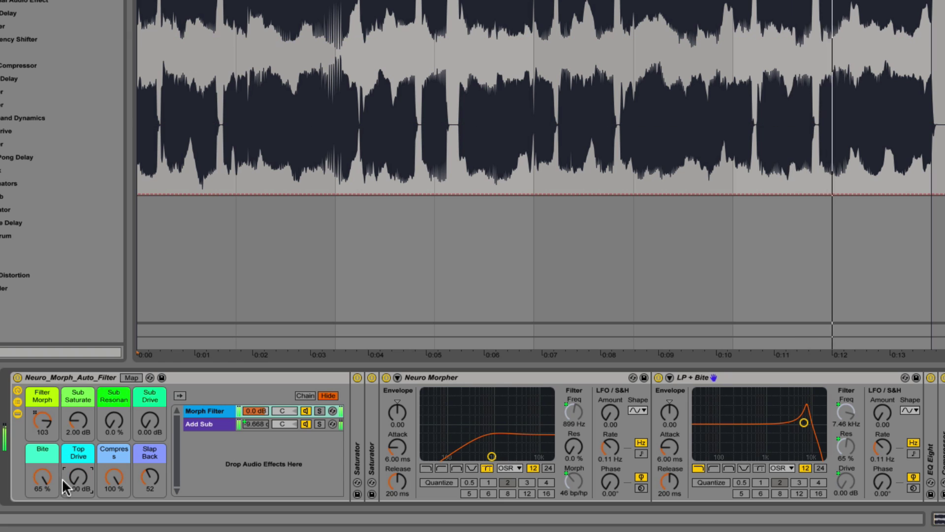
Return the Bite macro to 30 % and the Filter Morph macro to 0.
{"action": "left_click", "coordinate": [42, 476]}
{"action": "key", "text": "Delete"}
{"action": "left_click", "coordinate": [42, 421]}
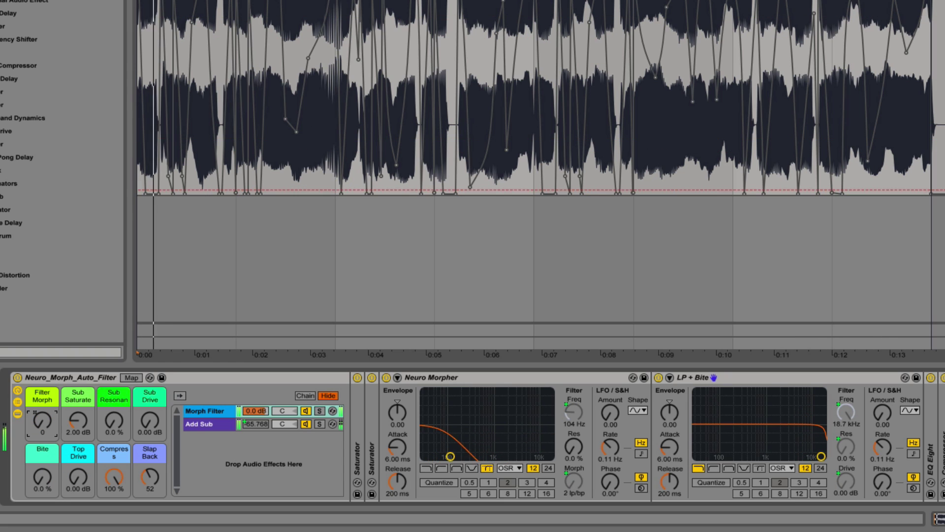
{"action": "key", "text": "Delete"}
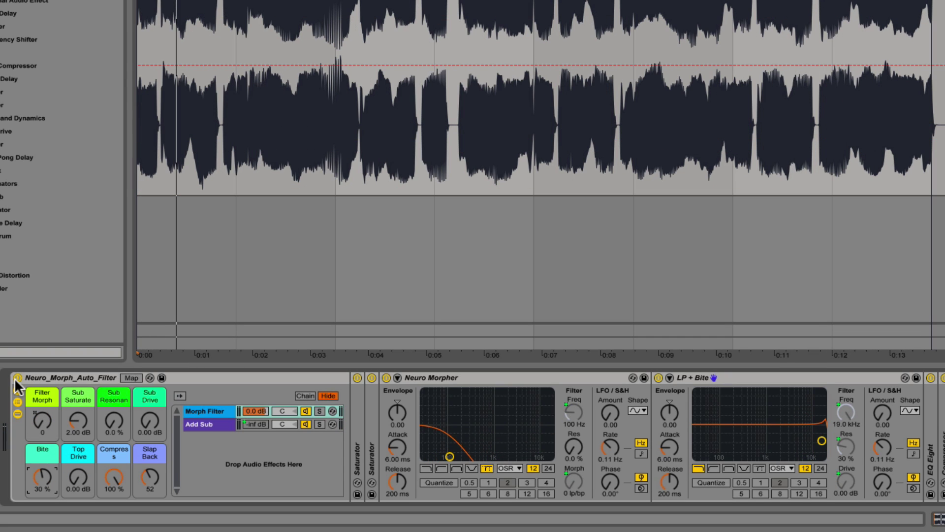
Collapse the Neuro Morpher and LP + Bite filters and expand the EQ Eight.
{"action": "double_click", "coordinate": [477, 378]}
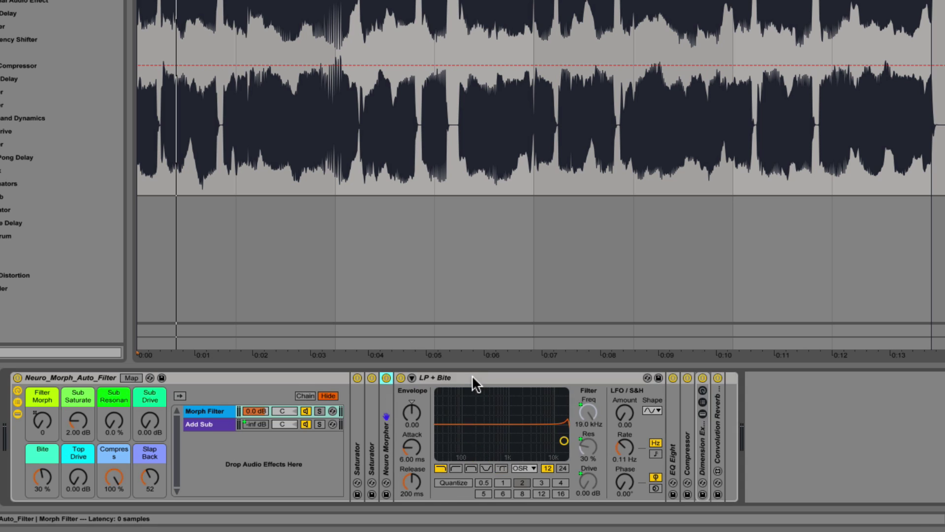
{"action": "double_click", "coordinate": [472, 378]}
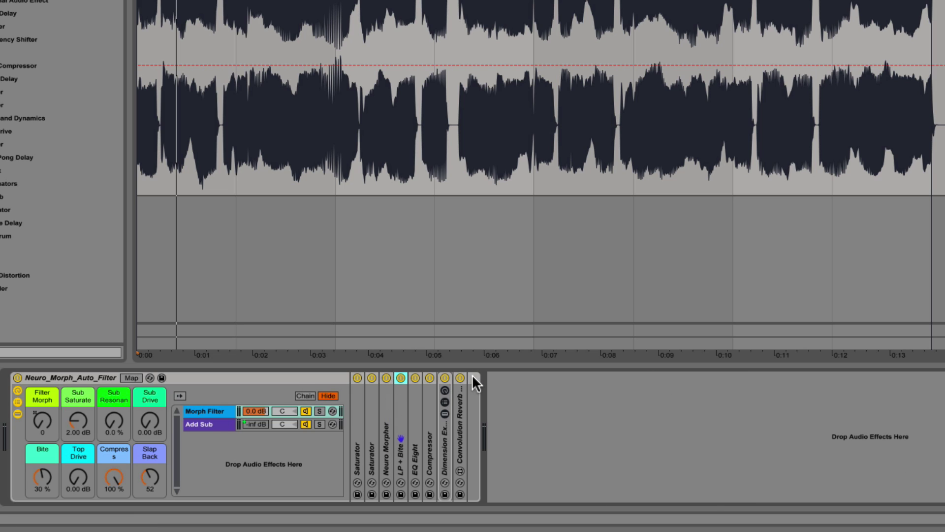
{"action": "double_click", "coordinate": [416, 443]}
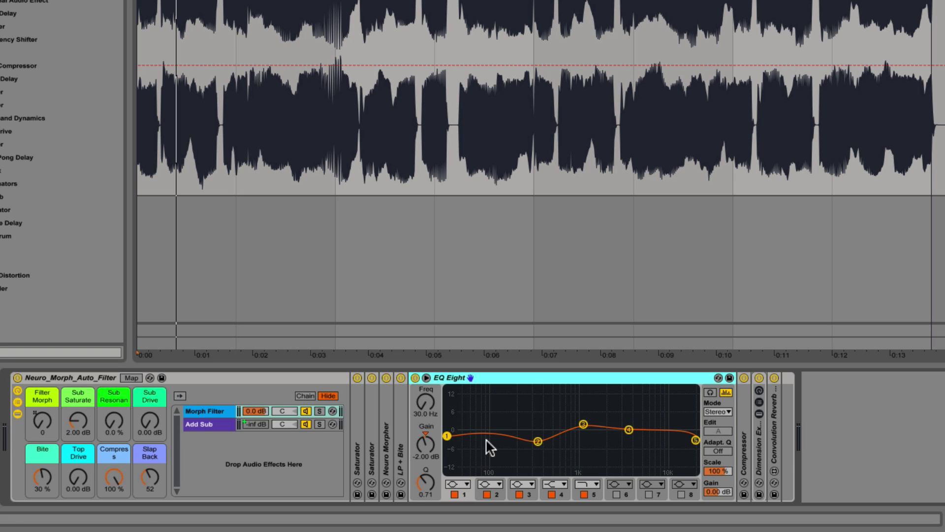
Expand the Compressor, Dimension Expander and Convolution Reverb, trying the Compress macro on the Compressor's dry/wet mix.
{"action": "double_click", "coordinate": [745, 428]}
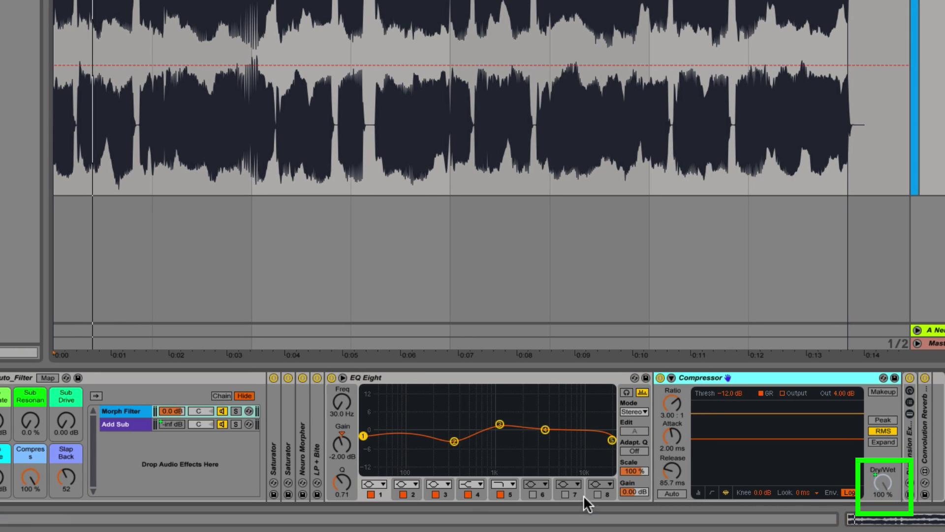
{"action": "left_click_drag", "start_coordinate": [31, 477], "coordinate": [31, 453]}
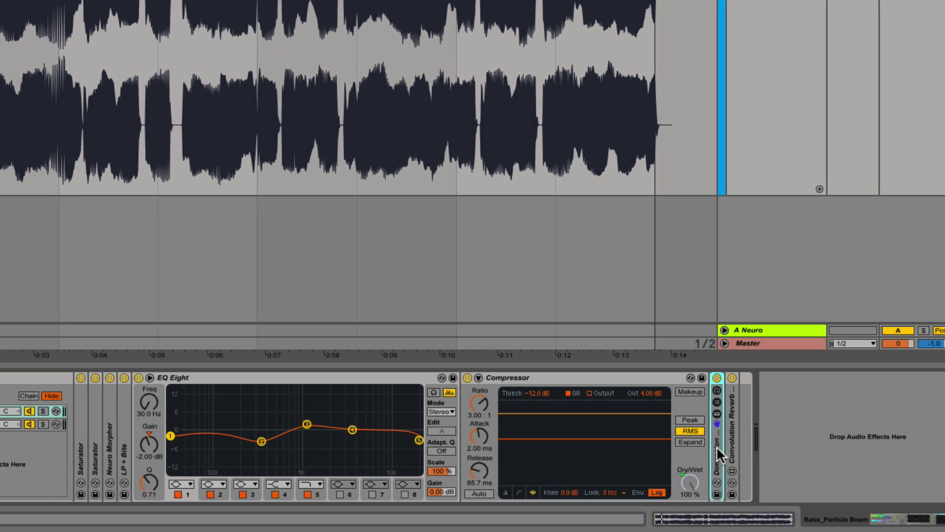
{"action": "double_click", "coordinate": [909, 446]}
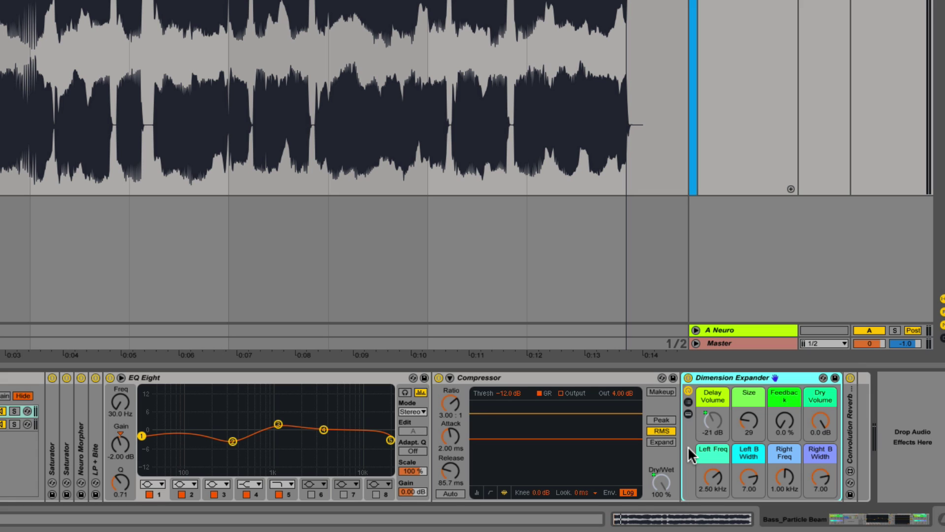
{"action": "double_click", "coordinate": [852, 444]}
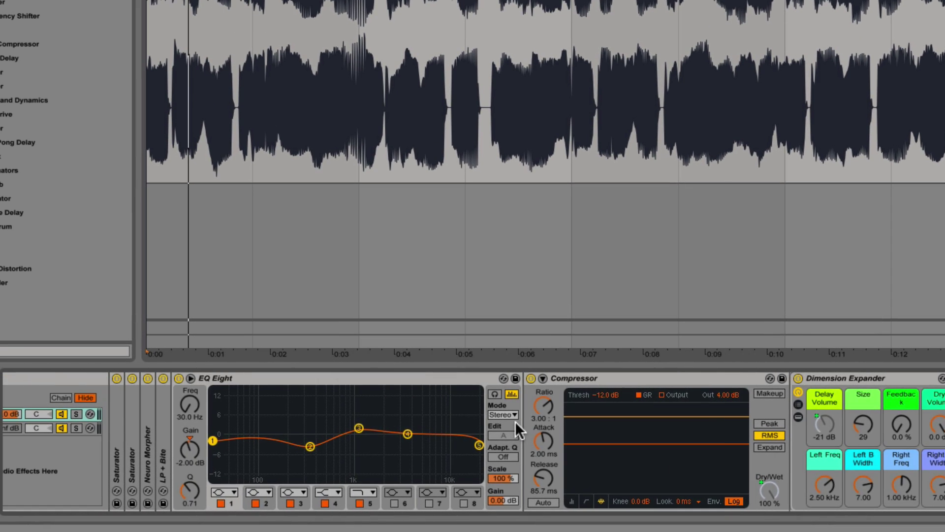
Play the loop while adjusting the rack's Slap Back macro, and leave it at 60.
{"action": "scroll", "coordinate": [176, 418], "scroll_direction": "left", "scroll_amount": 5}
{"action": "scroll", "coordinate": [515, 421], "scroll_direction": "left", "scroll_amount": 5}
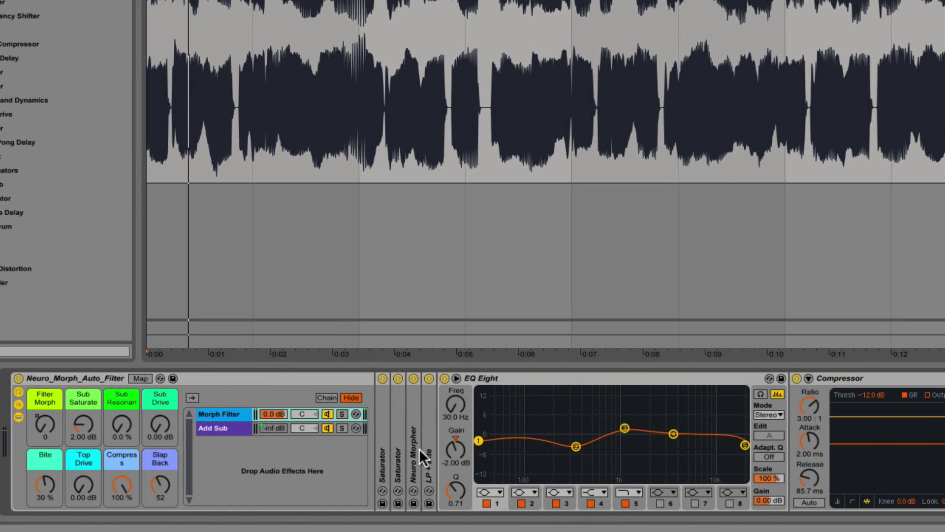
{"action": "key", "text": "space"}
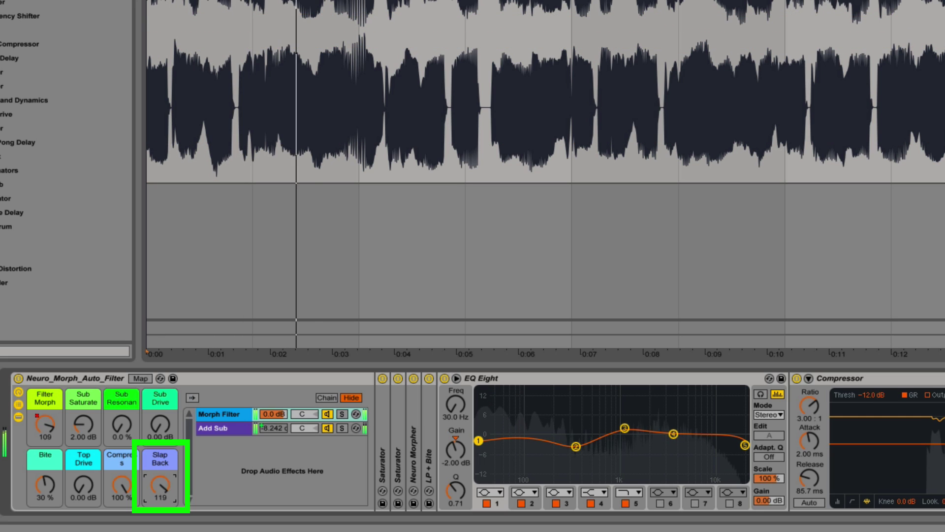
{"action": "left_click_drag", "start_coordinate": [160, 485], "coordinate": [165, 434]}
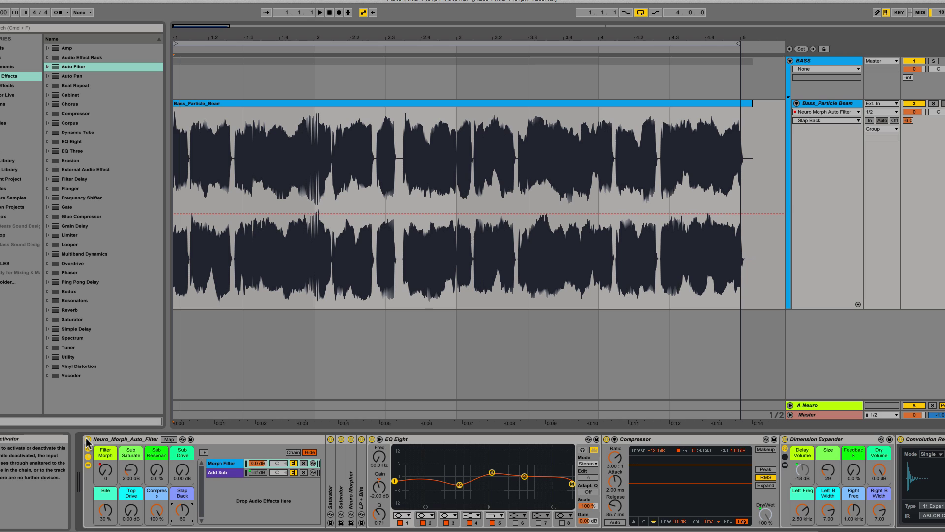
Show the Morph Filter chain, expand its Neuro Morpher filter and select the Filter Morph macro at 0.
{"action": "left_click", "coordinate": [224, 473]}
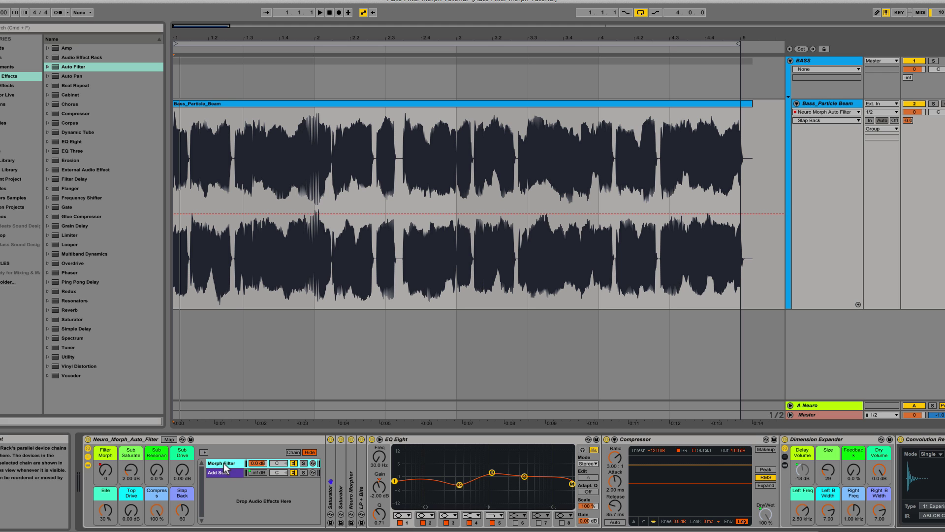
{"action": "left_click", "coordinate": [224, 464]}
{"action": "double_click", "coordinate": [347, 480]}
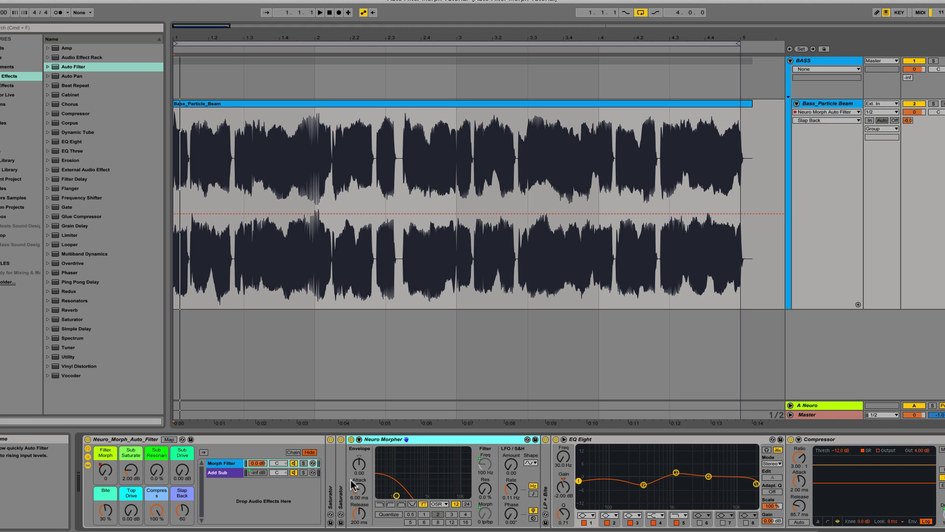
{"action": "mouse_move", "coordinate": [105, 470]}
{"action": "left_mouse_down"}
{"action": "mouse_move", "coordinate": [106, 431]}
{"action": "mouse_move", "coordinate": [98, 475]}
{"action": "left_mouse_up"}
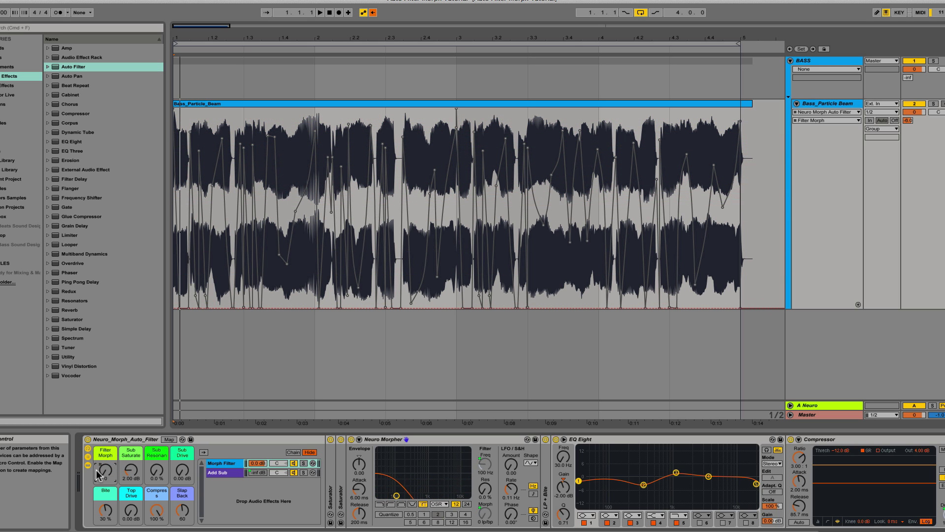
Show the Add Sub chain and expand its Saturator and Auto Filter, checking the Sub Saturate macro on the Saturator's drive.
{"action": "left_click", "coordinate": [222, 473]}
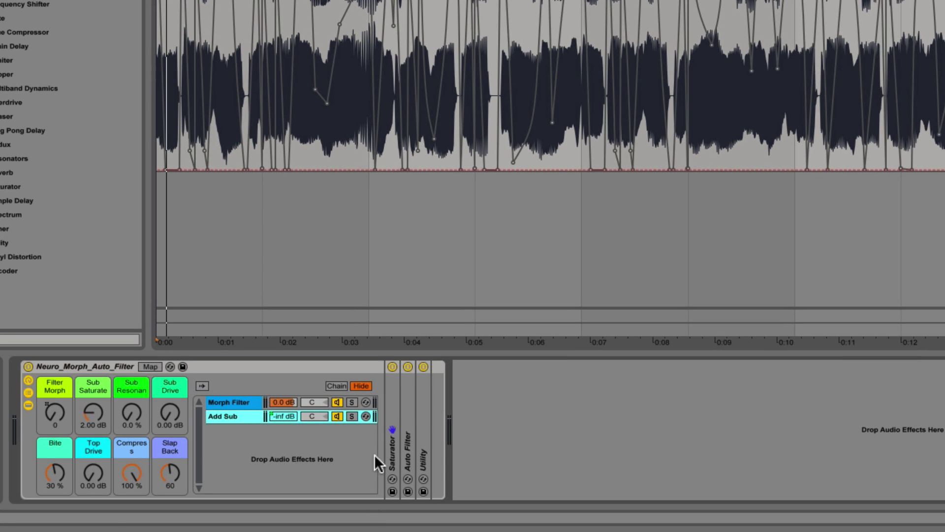
{"action": "double_click", "coordinate": [393, 412]}
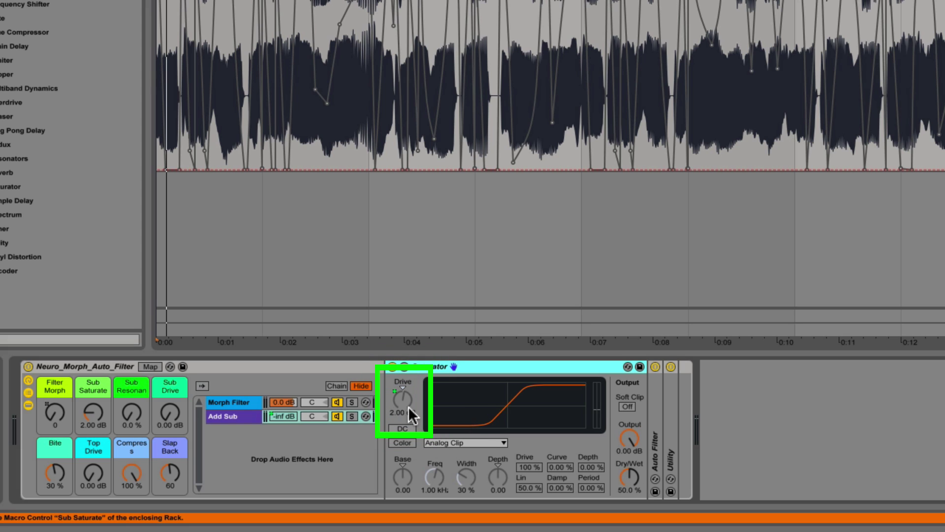
{"action": "mouse_move", "coordinate": [95, 415]}
{"action": "left_mouse_down"}
{"action": "mouse_move", "coordinate": [95, 400]}
{"action": "mouse_move", "coordinate": [95, 415]}
{"action": "left_mouse_up"}
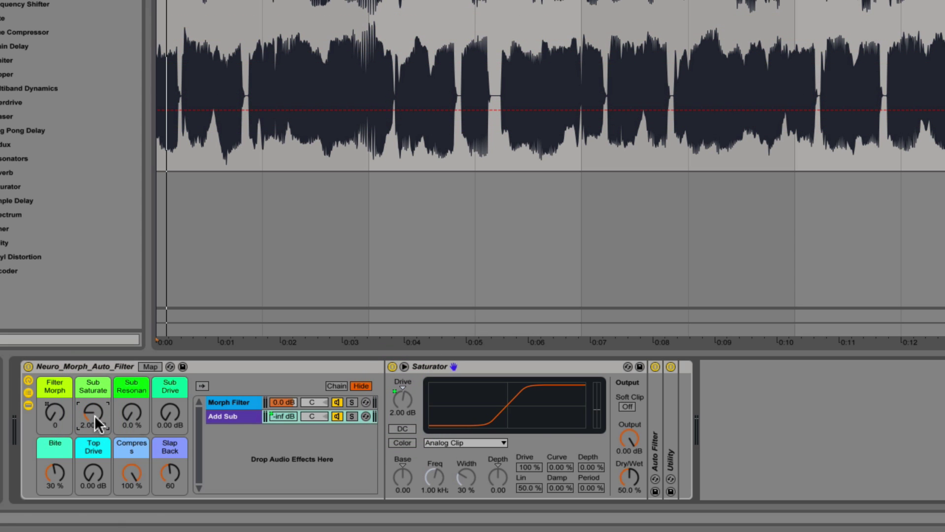
{"action": "double_click", "coordinate": [657, 418]}
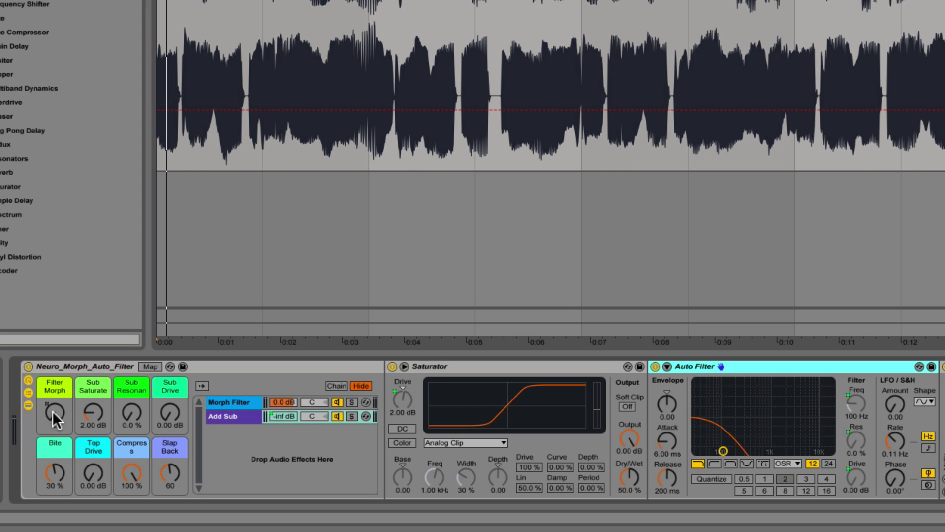
Raise Filter Morph to 127 and inspect its mappings to the sub Auto Filter's frequency and the Add Sub chain volume.
{"action": "left_click_drag", "start_coordinate": [52, 410], "coordinate": [52, 349]}
{"action": "left_click", "coordinate": [147, 382]}
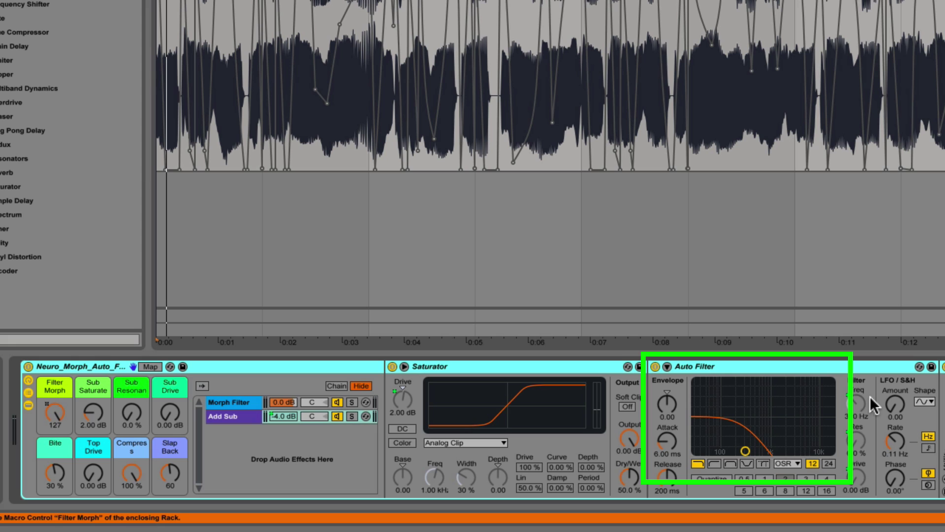
{"action": "left_click", "coordinate": [151, 367]}
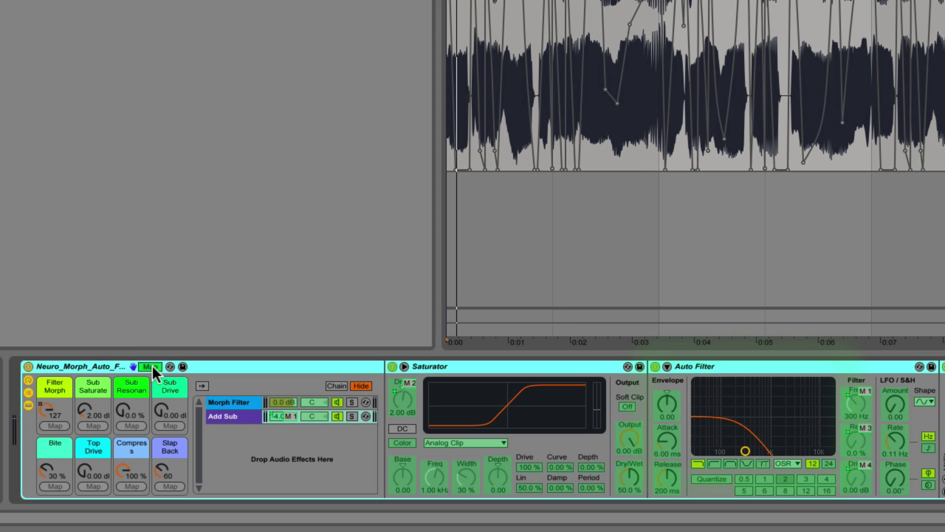
{"action": "left_click", "coordinate": [854, 407]}
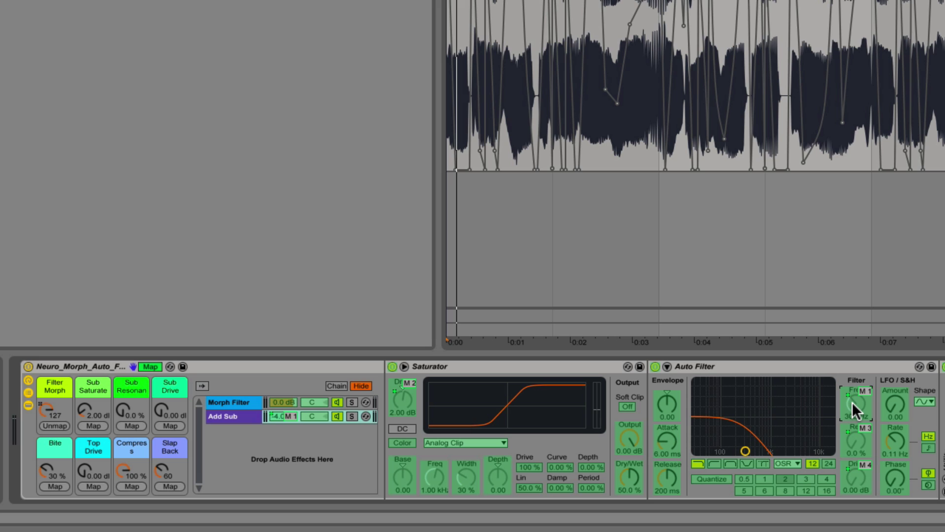
{"action": "left_click", "coordinate": [284, 415]}
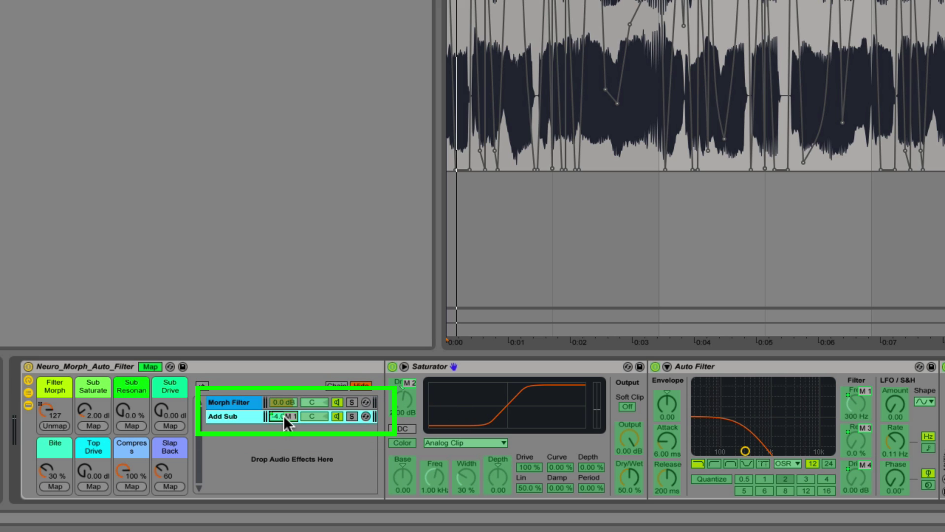
{"action": "left_click", "coordinate": [149, 366]}
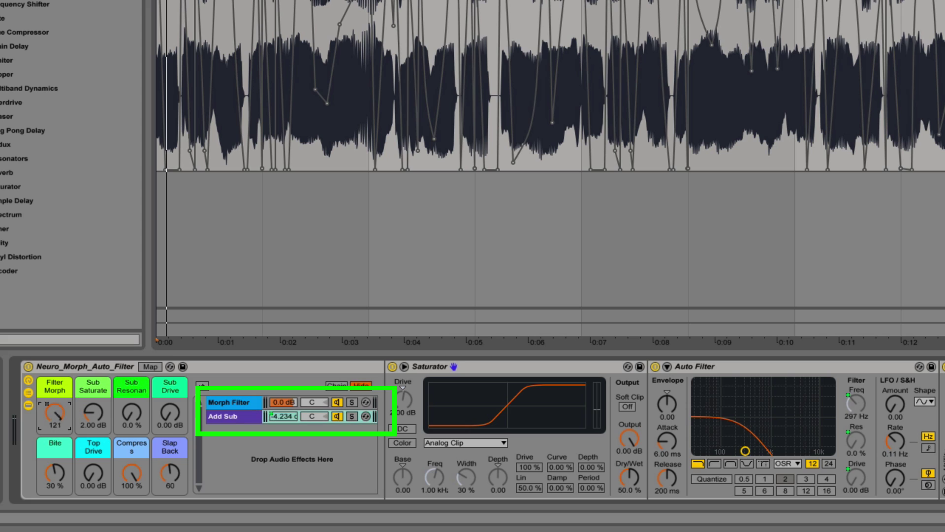
Sweep the Filter Morph macro down to 0 and back up to 127, and expand the Add Sub chain's Utility.
{"action": "left_click_drag", "start_coordinate": [55, 413], "coordinate": [55, 446]}
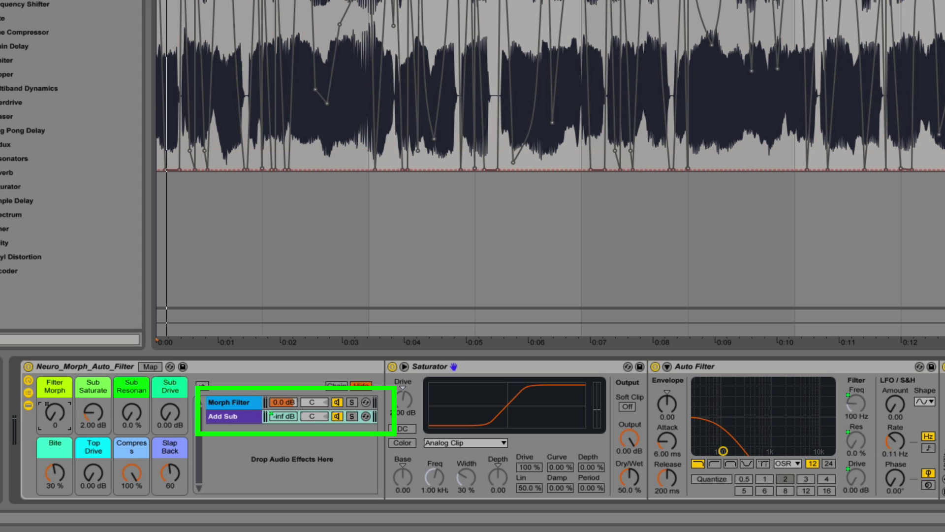
{"action": "left_click_drag", "start_coordinate": [54, 413], "coordinate": [54, 351]}
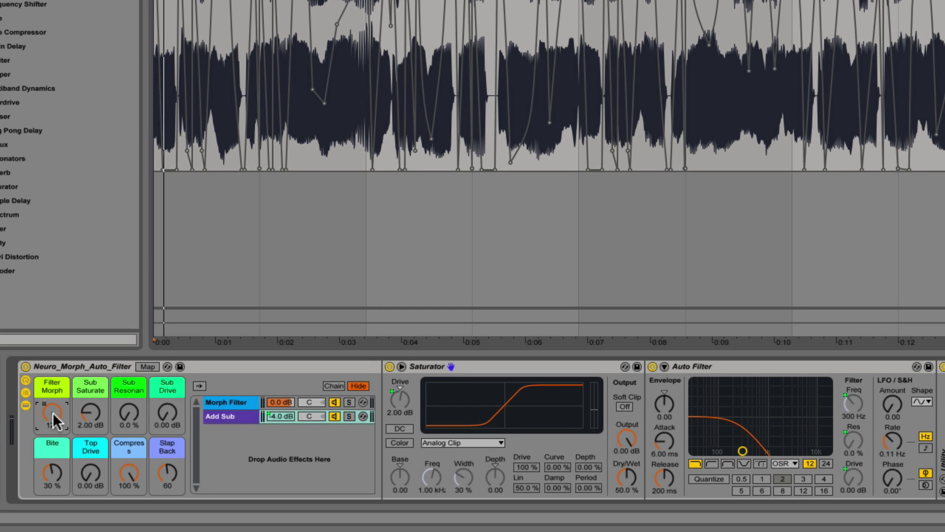
{"action": "double_click", "coordinate": [863, 426]}
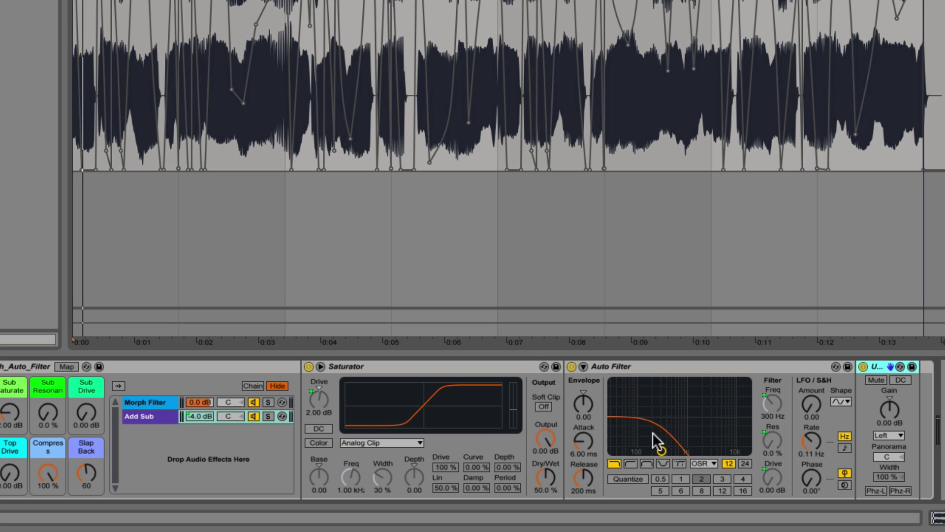
Play the loop and audition the Add Sub and Morph Filter chains by soloing each in turn.
{"action": "left_click", "coordinate": [268, 416]}
{"action": "key", "text": "space"}
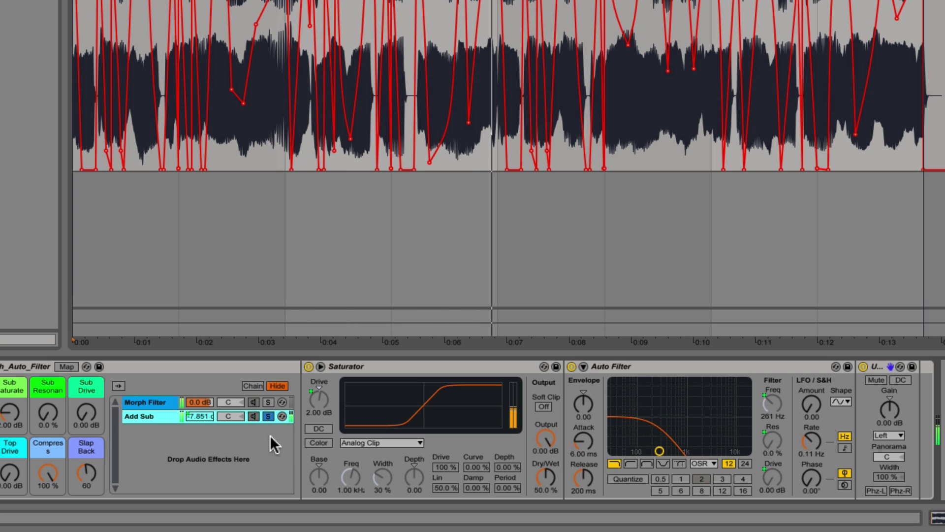
{"action": "left_click", "coordinate": [268, 416]}
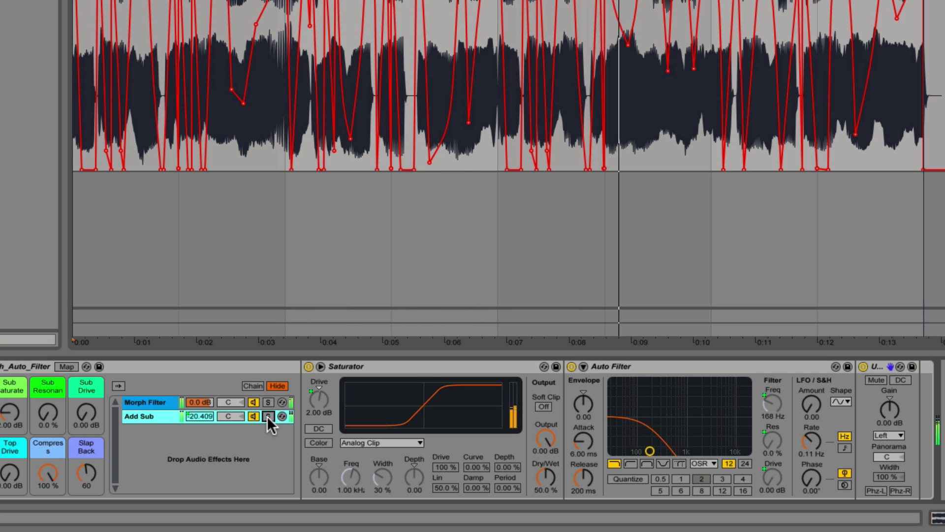
{"action": "left_click", "coordinate": [270, 403]}
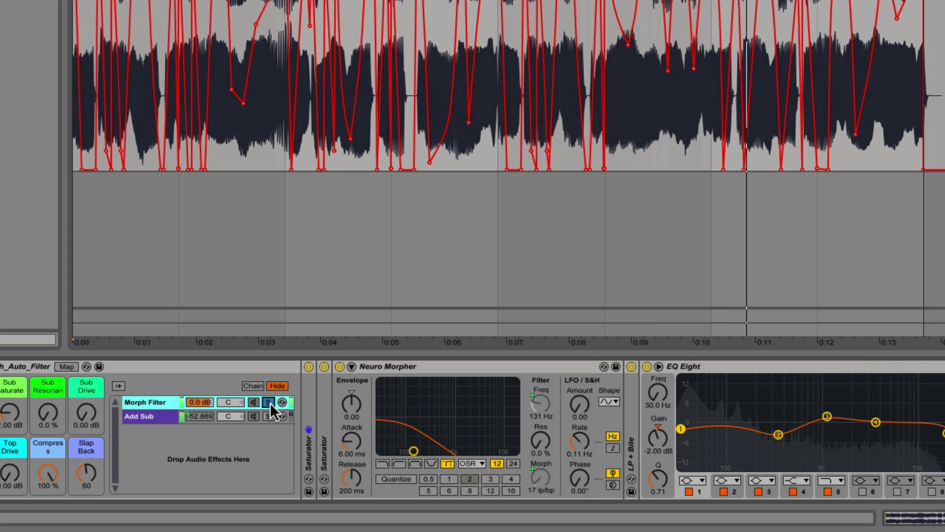
{"action": "left_click", "coordinate": [269, 416]}
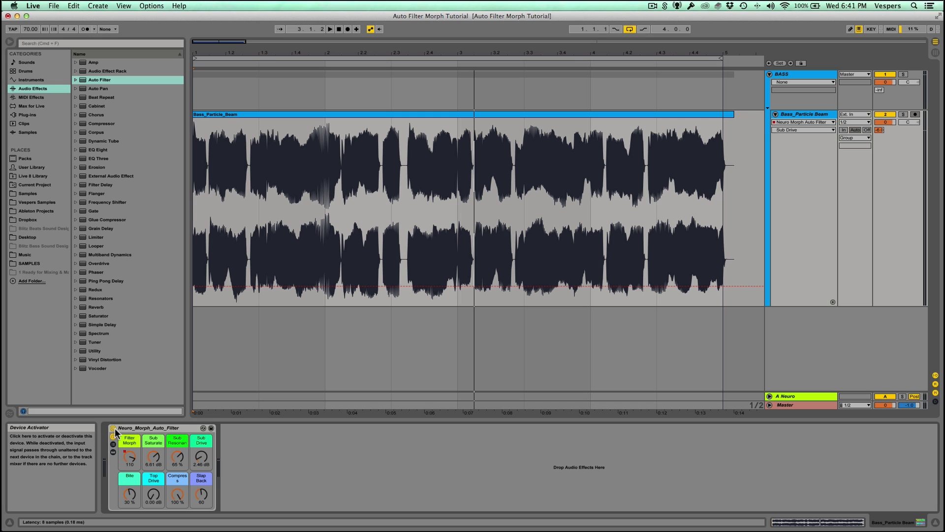
Browse the User Library, collapsing and re-expanding its Presets folder to show the saved audio effect racks.
{"action": "left_click", "coordinate": [26, 167]}
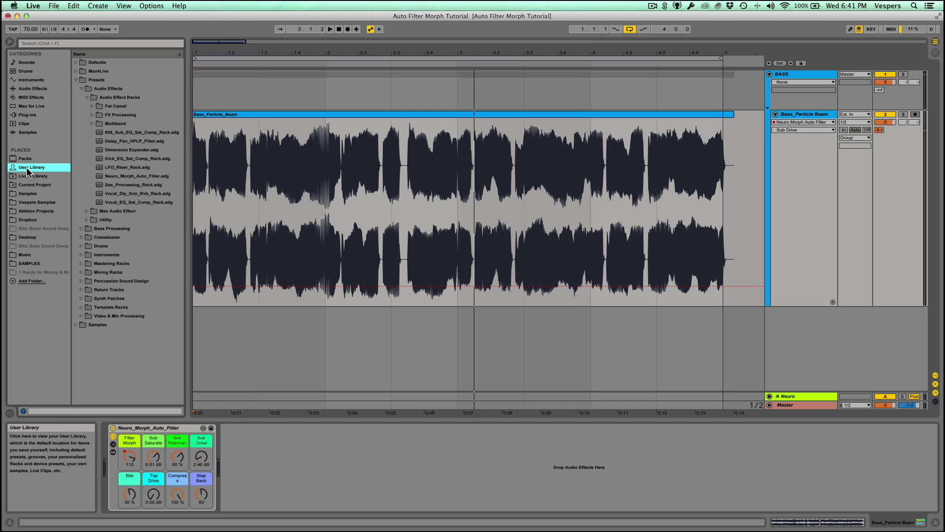
{"action": "left_click", "coordinate": [75, 79]}
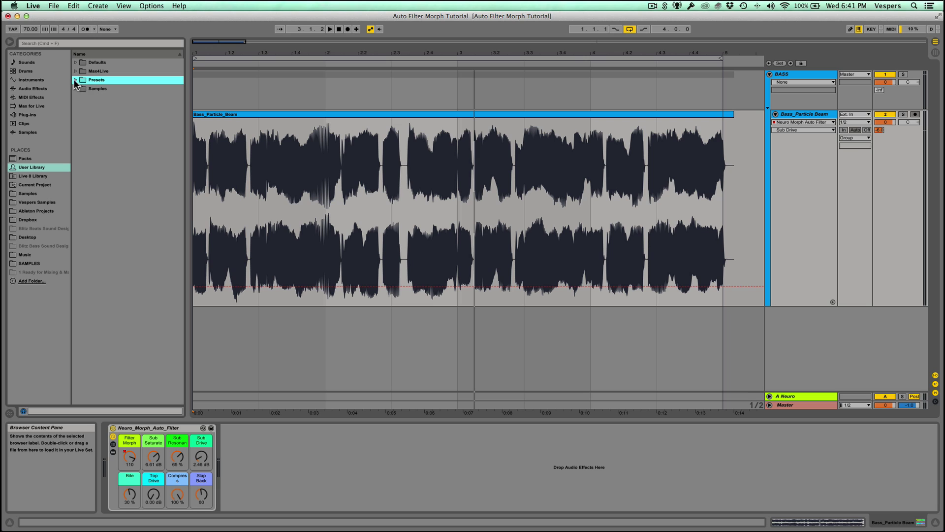
{"action": "left_click", "coordinate": [76, 79]}
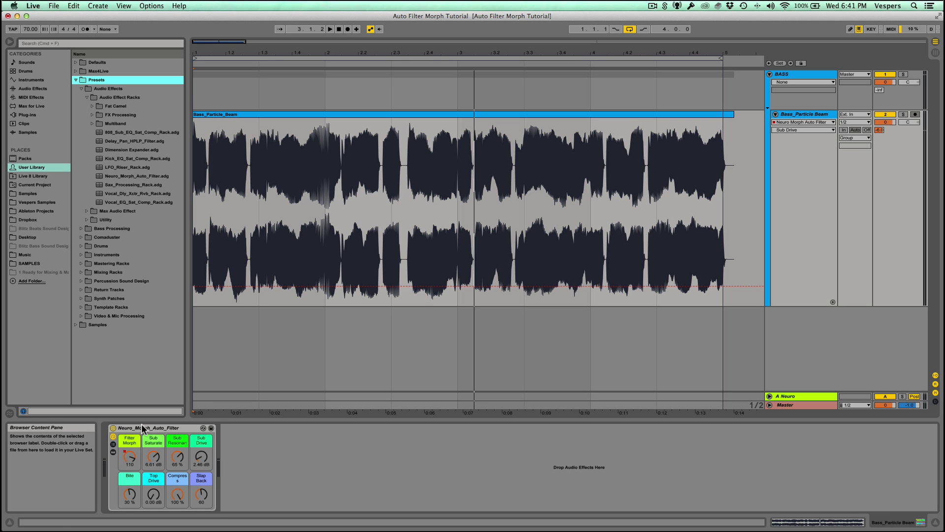